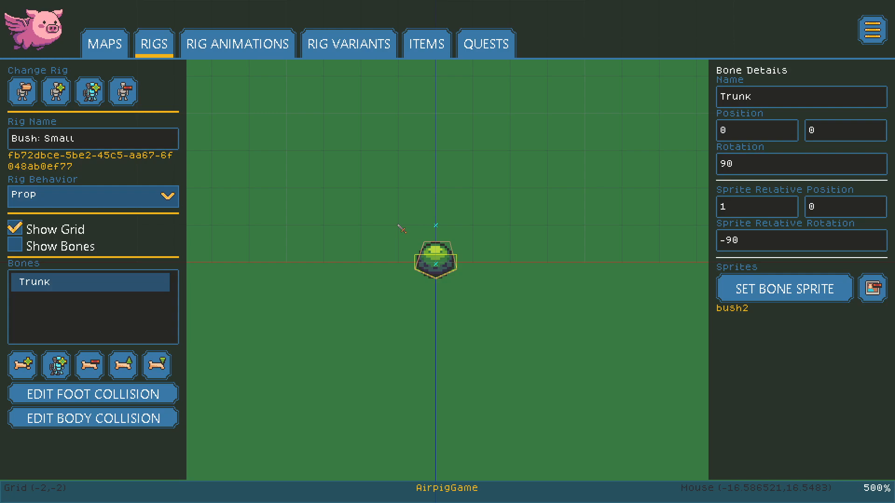
Step: Show the Bush: Small rig's Trunk bone drawn over the bush2 sprite
left_click(15, 244)
scroll(473, 306, "up", 3)
Step: Drag the Trunk bone around, set its rotation to 90, then return it to the origin
scroll(474, 306, "up", 1)
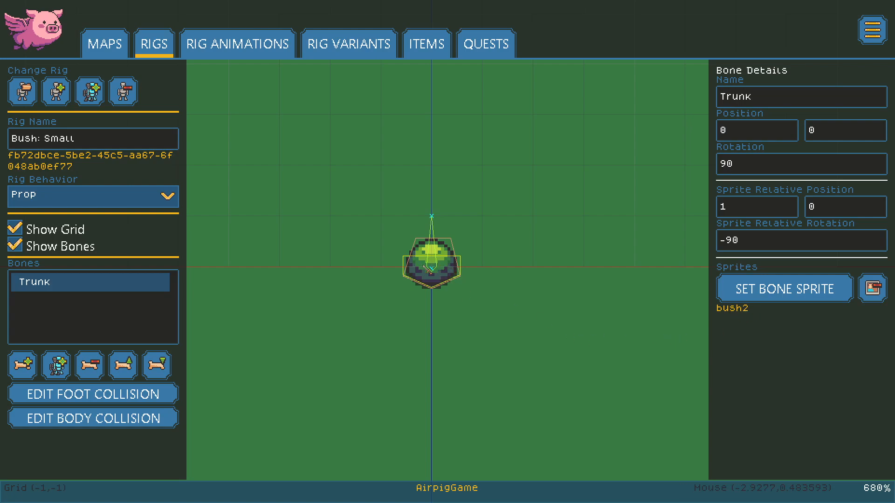
left_click_drag(440, 270, 499, 241)
right_click_drag(499, 241, 485, 149)
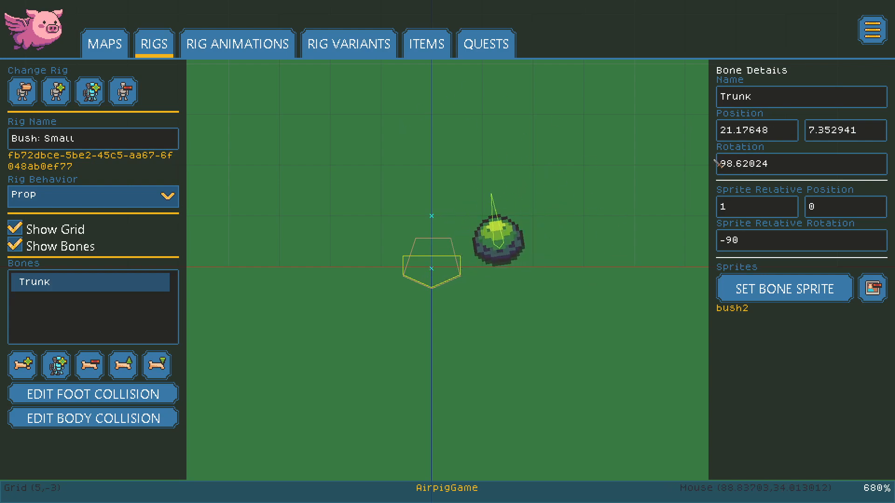
left_click(806, 167)
type("90")
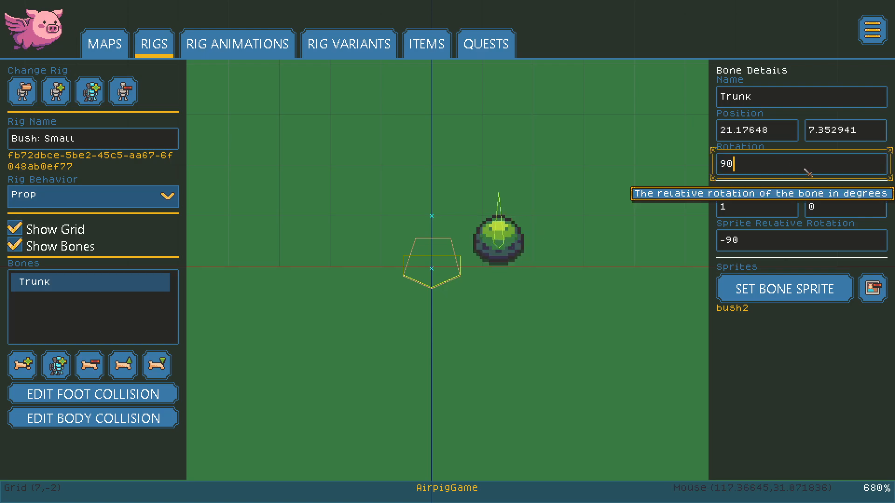
left_click_drag(498, 248, 432, 268)
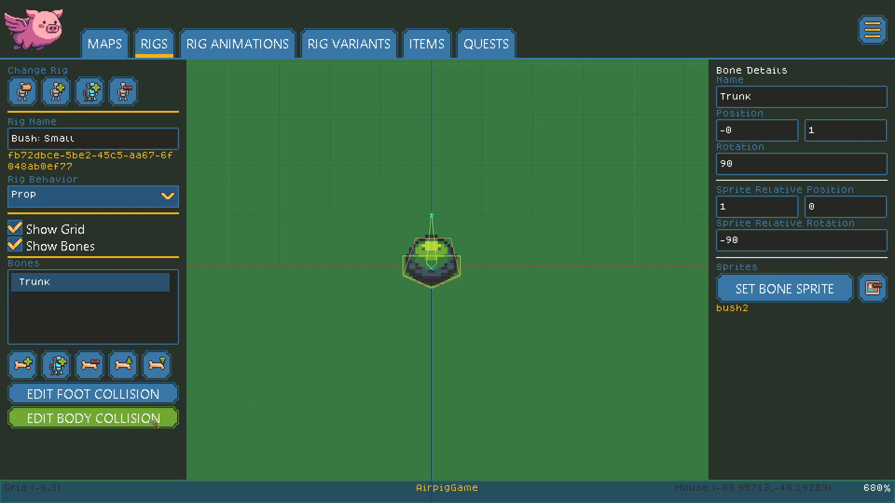
Step: Move a foot-collision vertex, delete the extra top vertex, then show the body collision and rig behavior choices
left_click(137, 396)
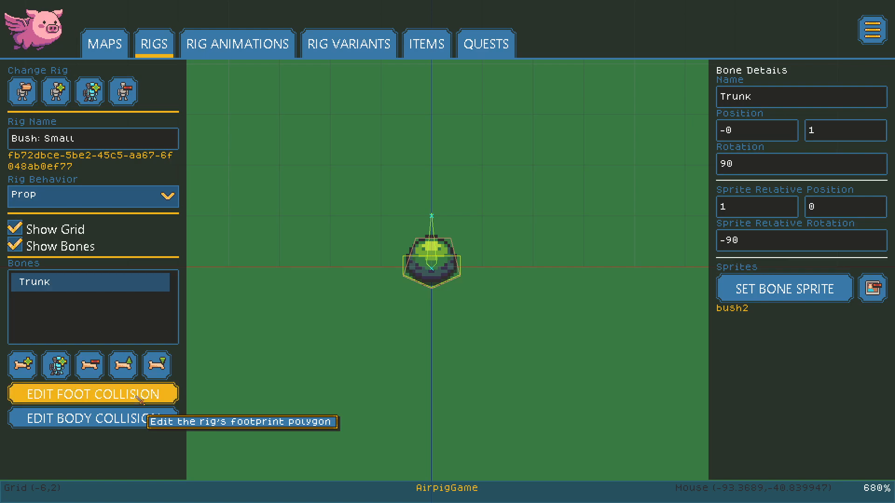
scroll(476, 269, "up", 2)
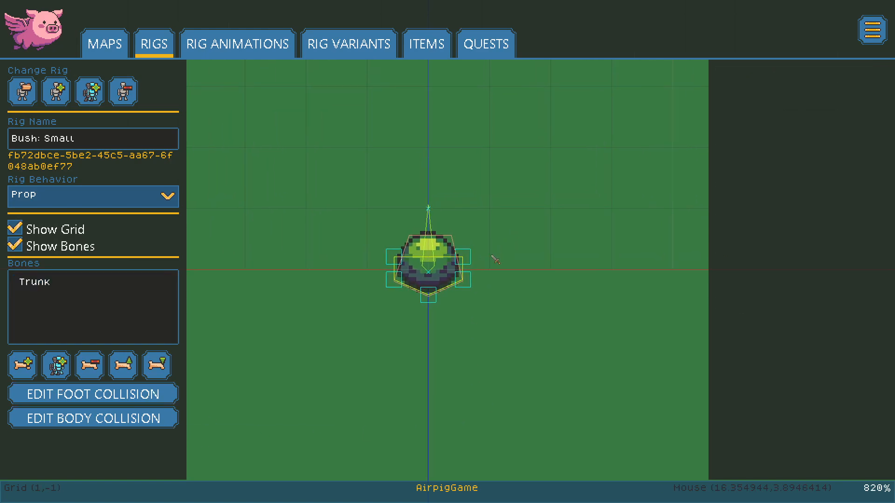
left_click_drag(468, 261, 451, 219)
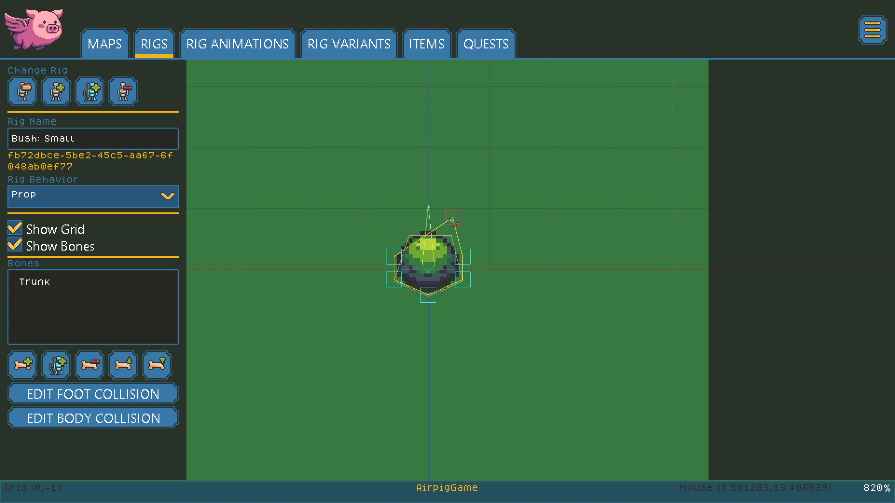
right_click(451, 220)
left_click(114, 422)
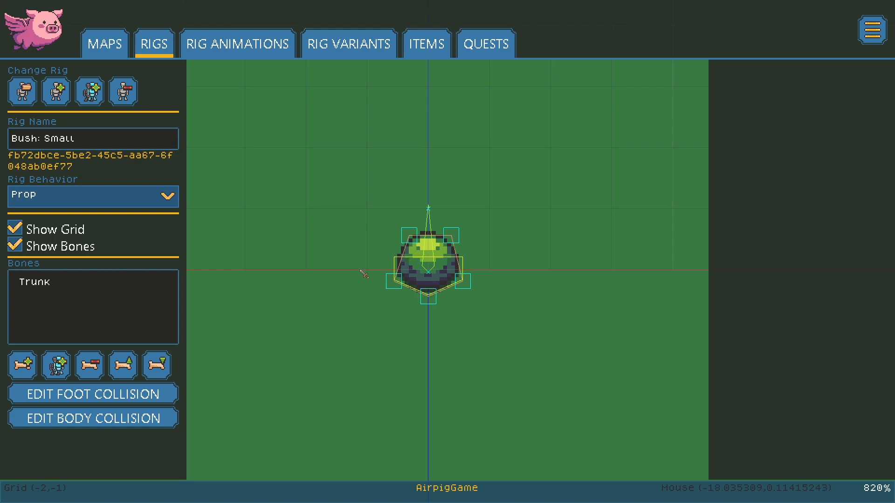
left_click(135, 196)
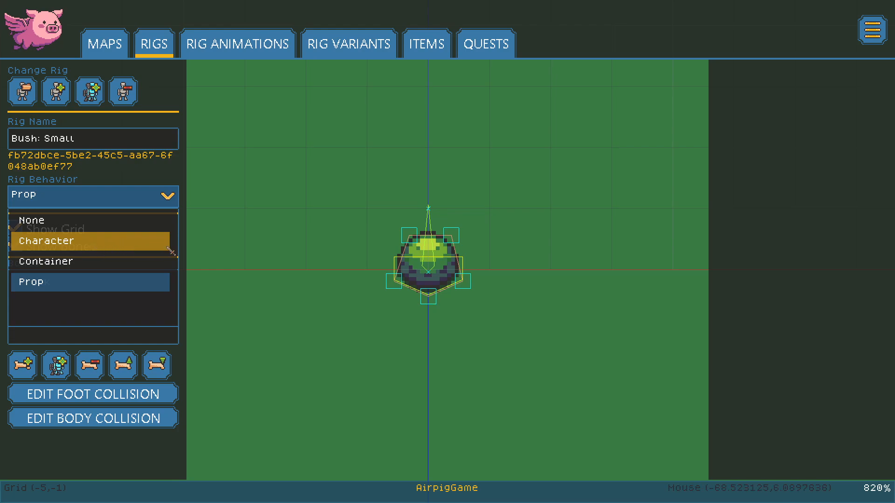
Step: Keep the Prop behavior and load the House: Small Vert rig from the Asset Chooser
left_click(309, 317)
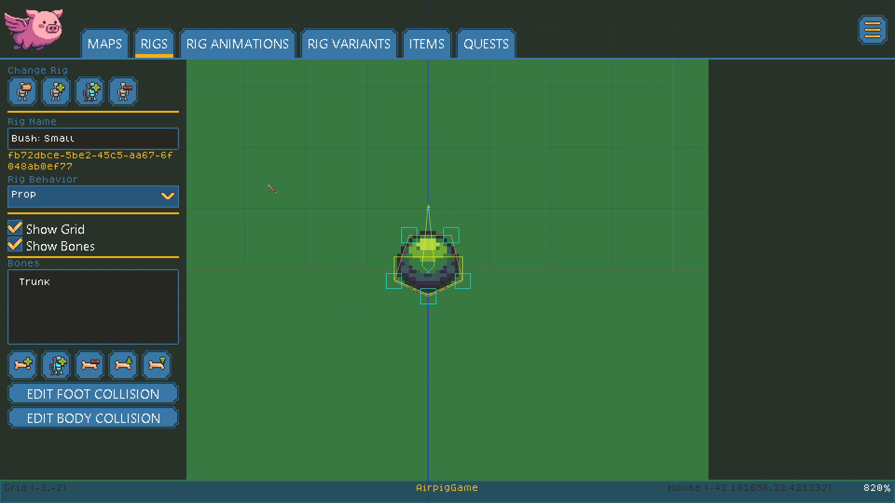
left_click(22, 91)
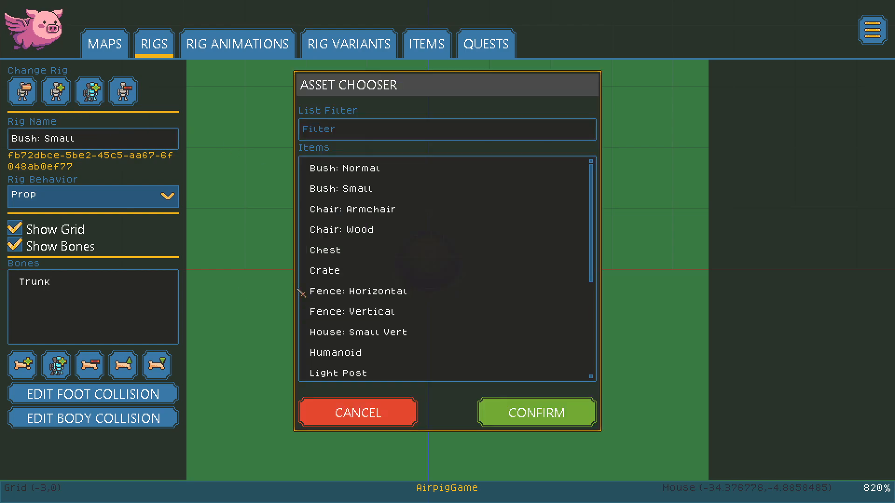
left_click(414, 333)
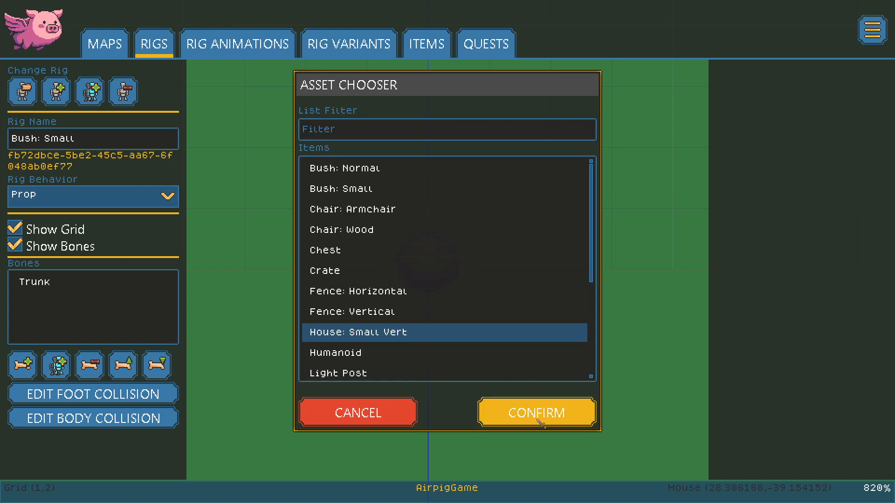
left_click(540, 414)
scroll(642, 254, "down", 1)
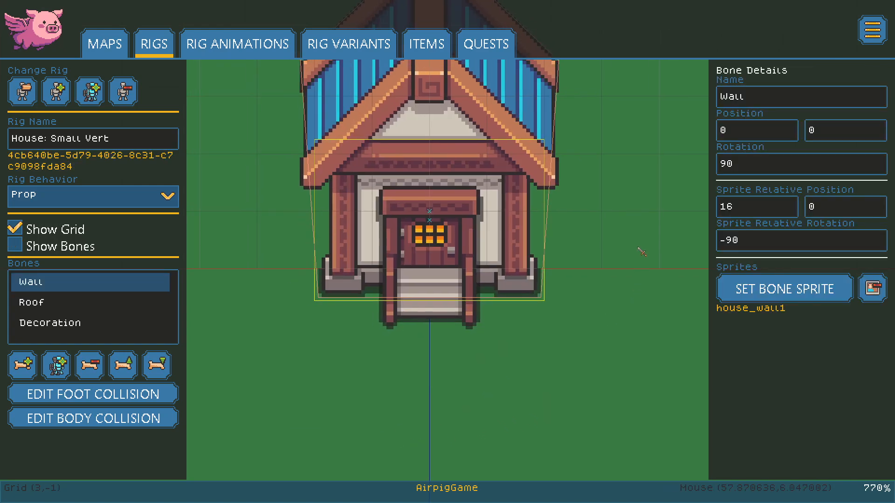
scroll(642, 254, "down", 2)
Step: Bring the whole house into view, show its bones, inspect Roof and Decoration, and display foot collision
middle_click_drag(614, 116, 578, 260)
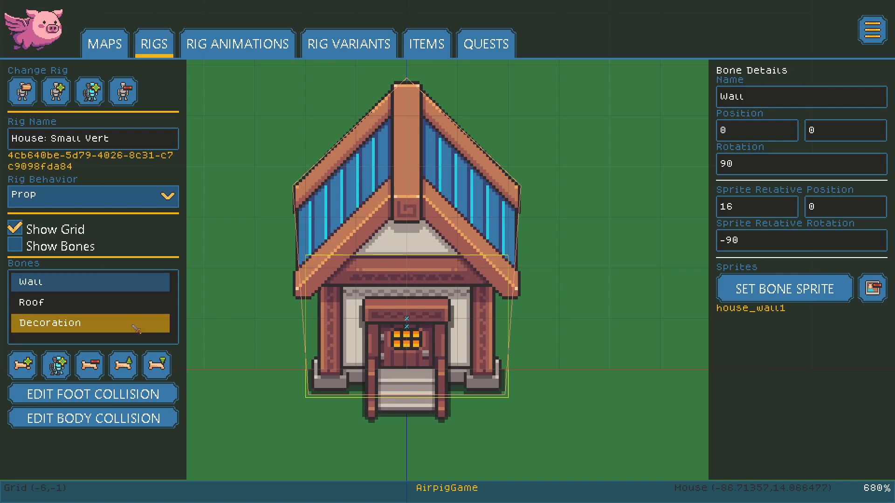
left_click(14, 244)
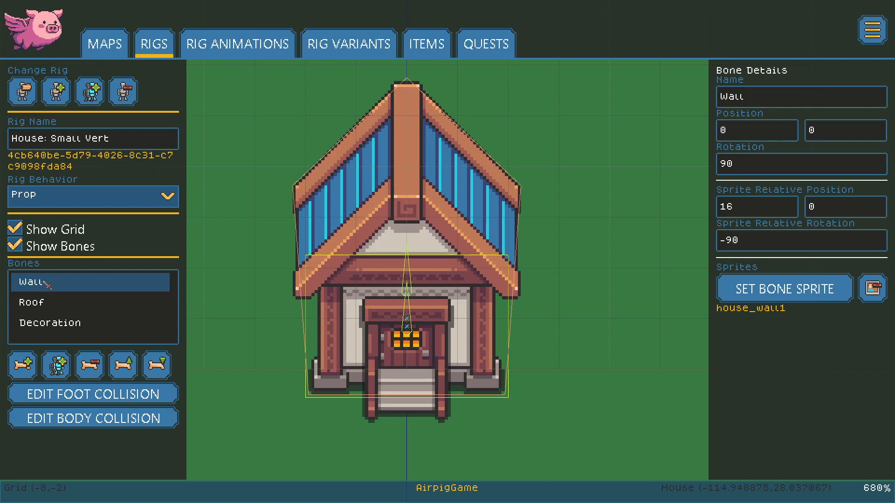
left_click(51, 300)
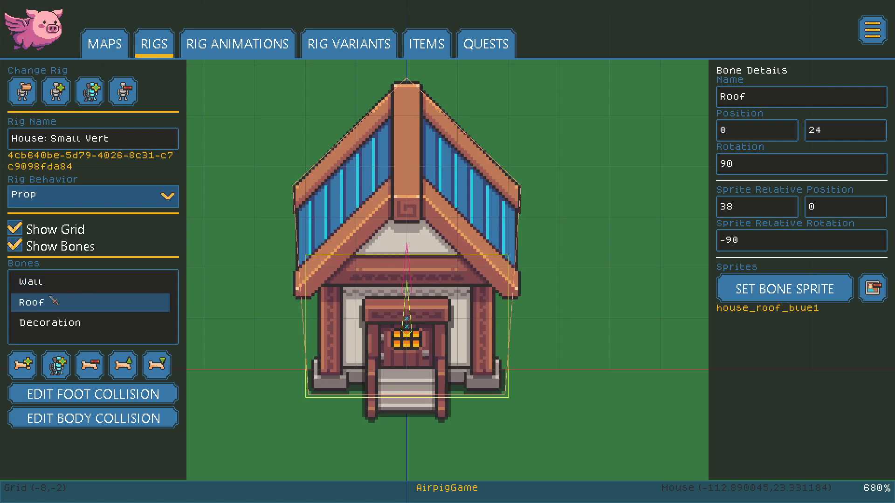
left_click(68, 330)
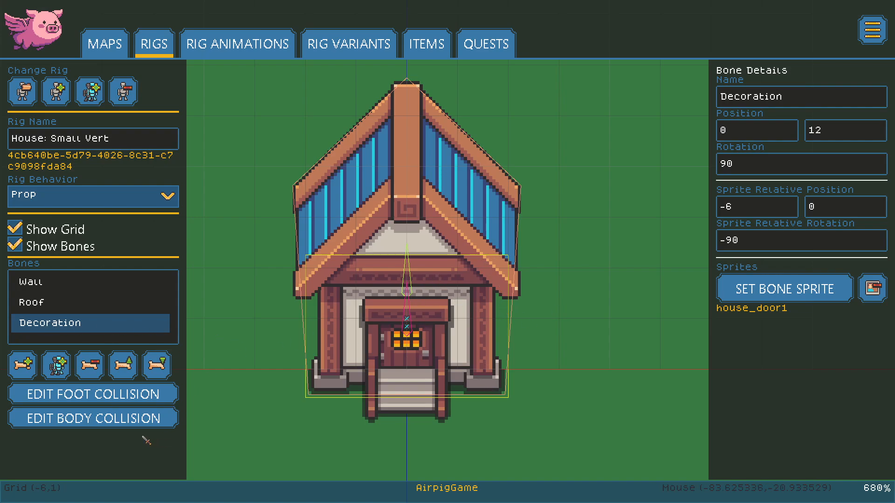
left_click(102, 401)
left_click(101, 398)
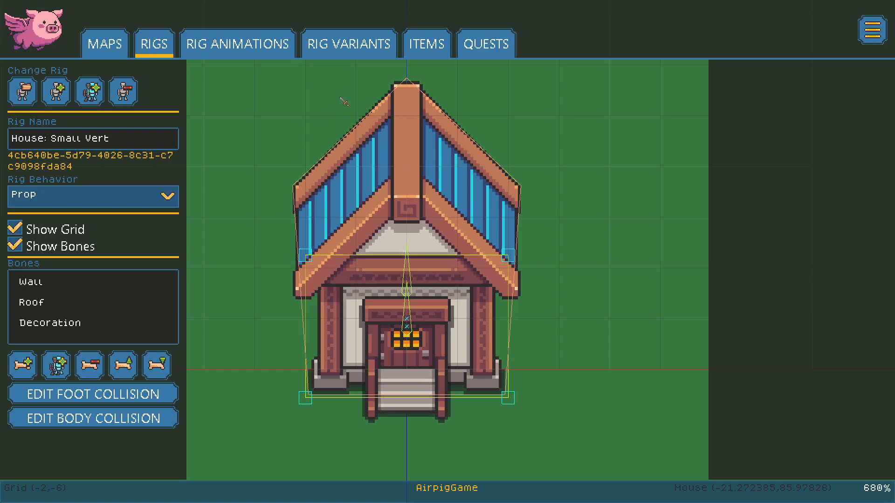
left_click(363, 49)
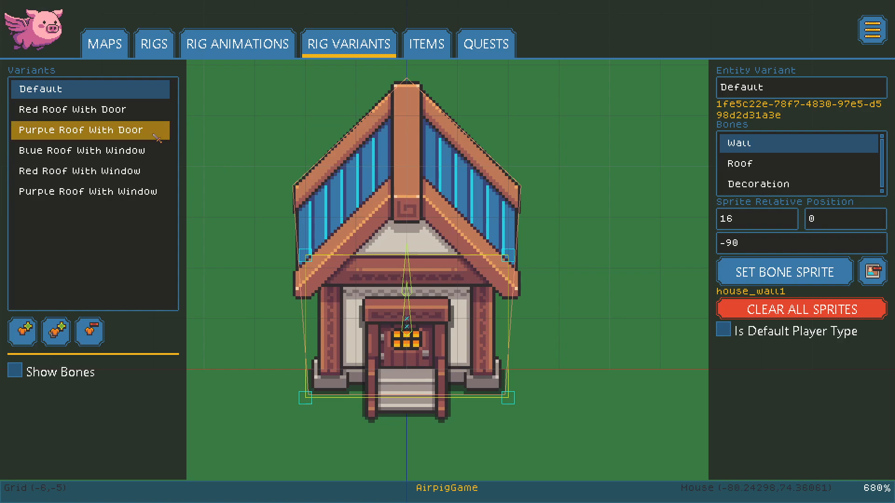
Step: Preview the Red, Purple and Blue Roof variants with door and window, then return to Default
left_click(90, 110)
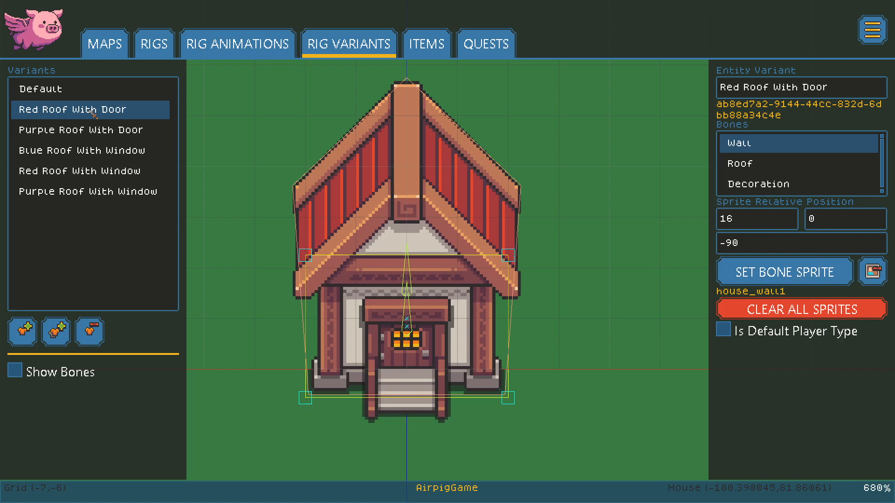
left_click(74, 129)
left_click(85, 157)
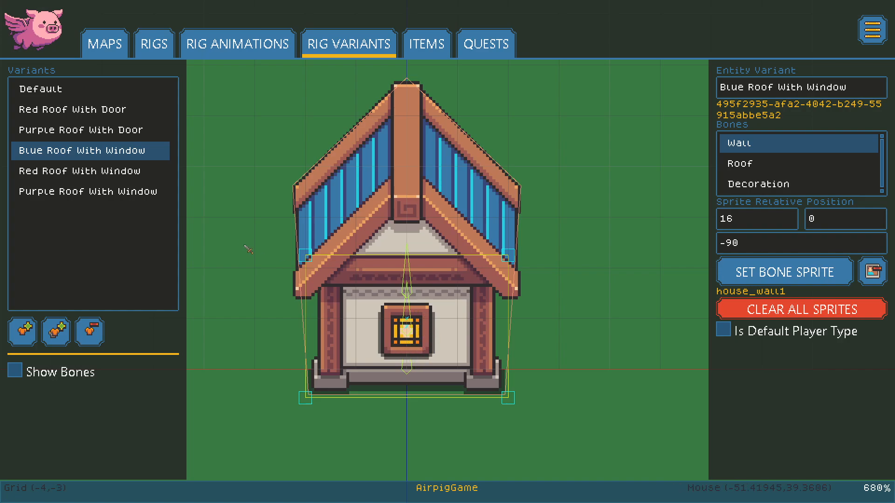
left_click(116, 172)
left_click(125, 201)
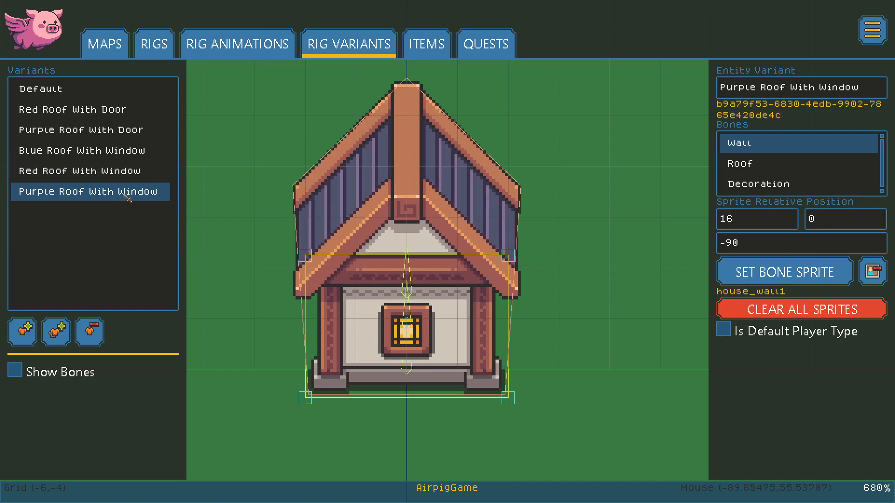
left_click(116, 150)
left_click(49, 90)
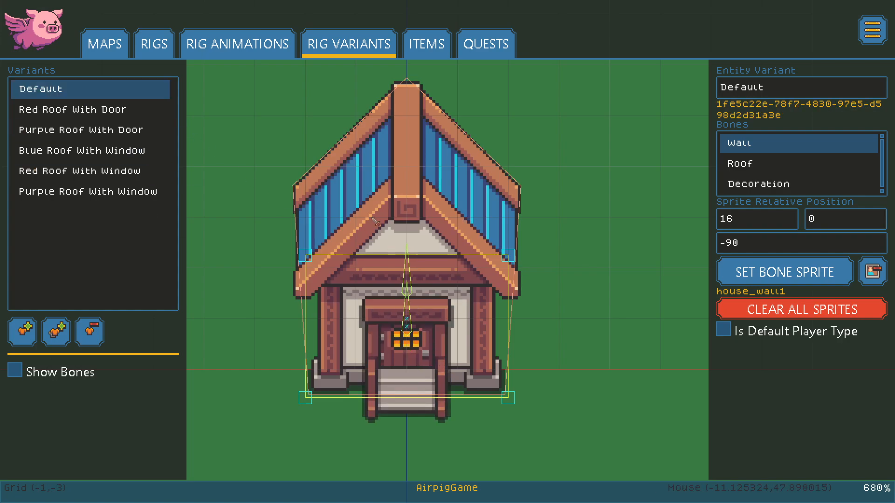
left_click(154, 47)
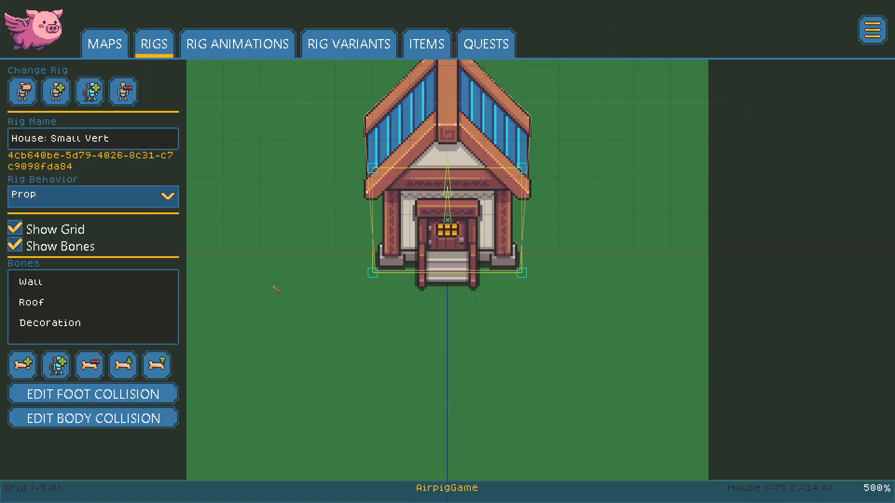
left_click(23, 91)
left_click(410, 353)
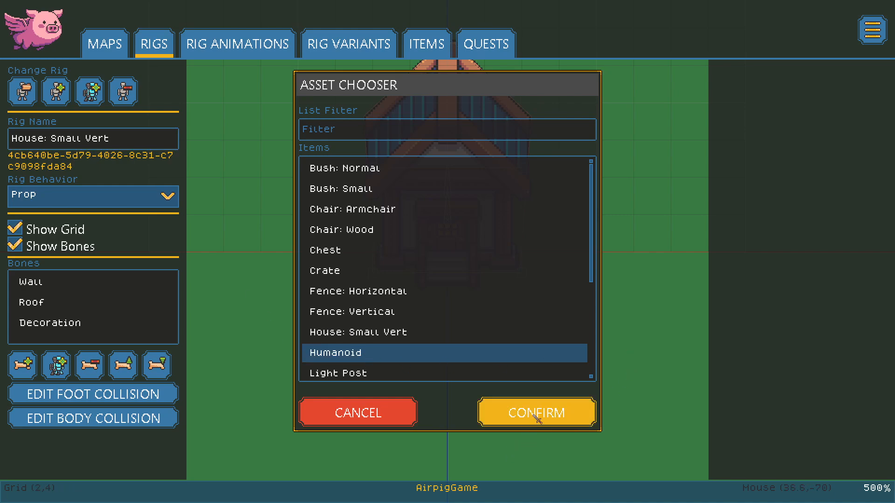
left_click(552, 421)
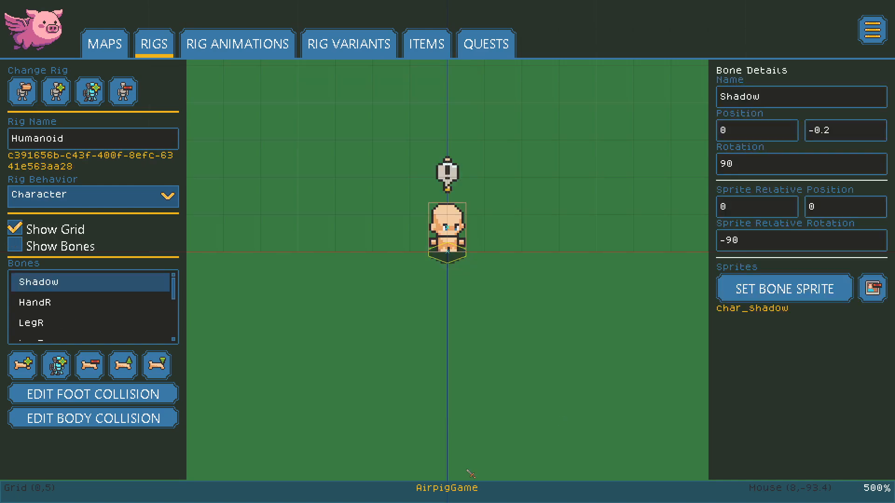
scroll(564, 188, "up", 4)
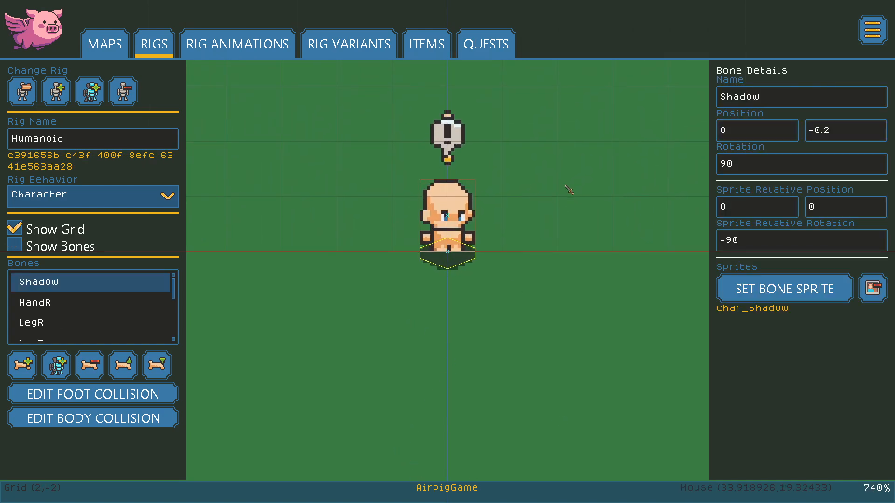
middle_click_drag(555, 203, 516, 275)
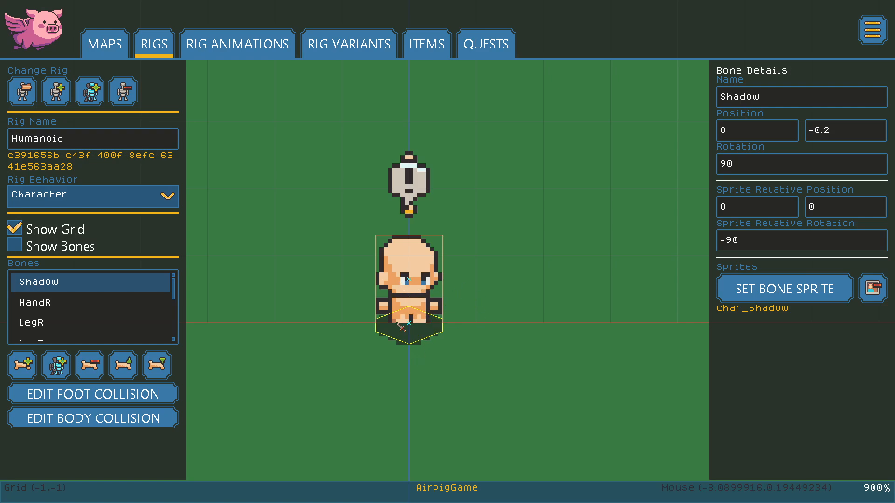
left_click(17, 245)
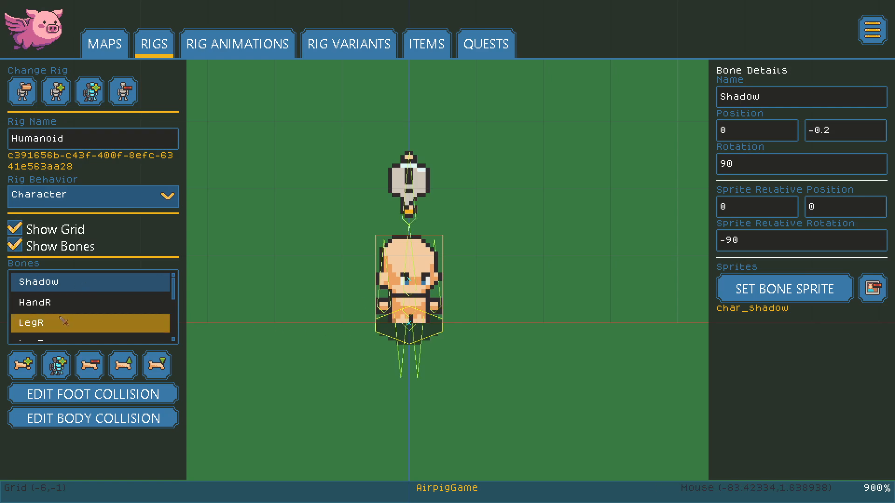
left_click(51, 304)
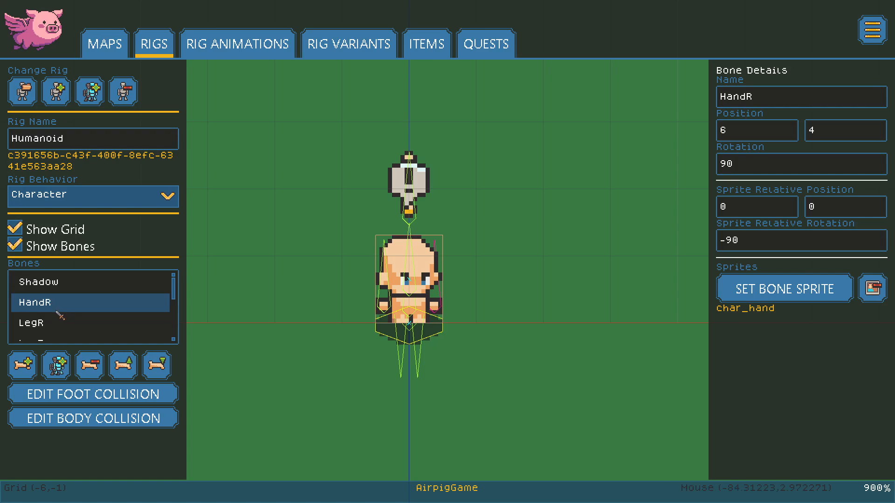
left_click(50, 323)
scroll(85, 312, "down", 1)
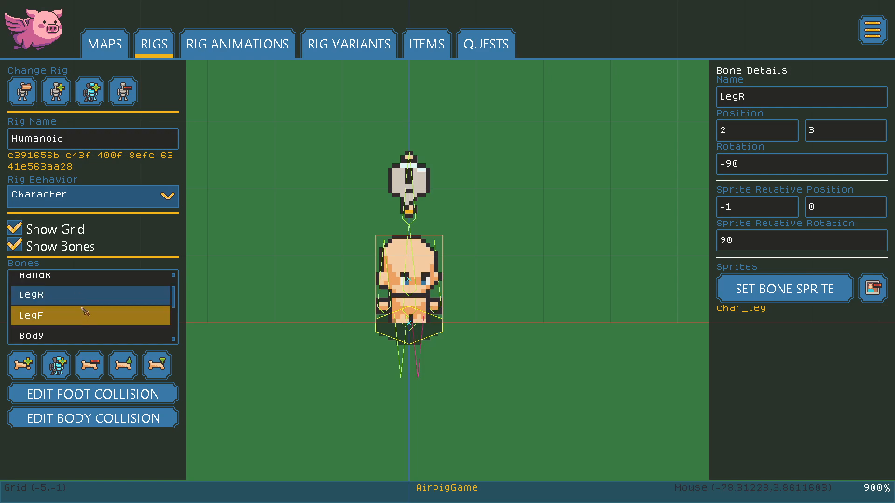
left_click(57, 321)
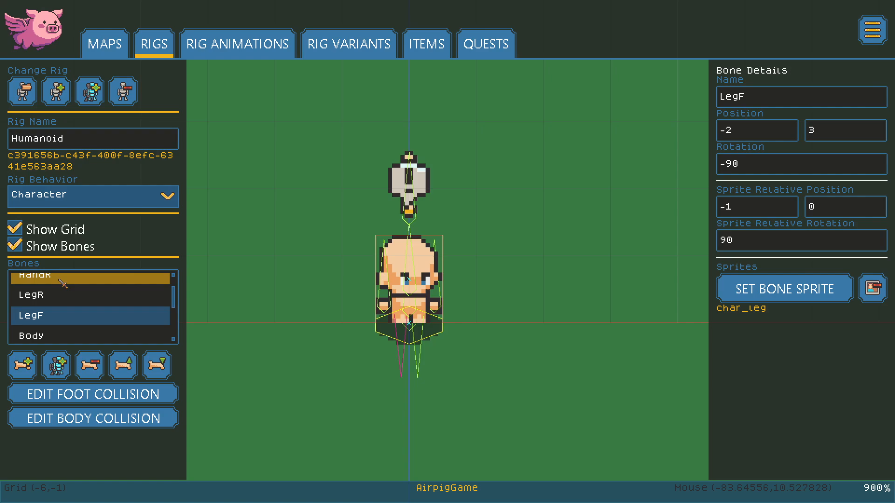
scroll(94, 315, "down", 3)
scroll(55, 317, "up", 3)
scroll(55, 318, "down", 1)
left_click(70, 306)
left_click(72, 325)
scroll(77, 322, "down", 1)
left_click(81, 318)
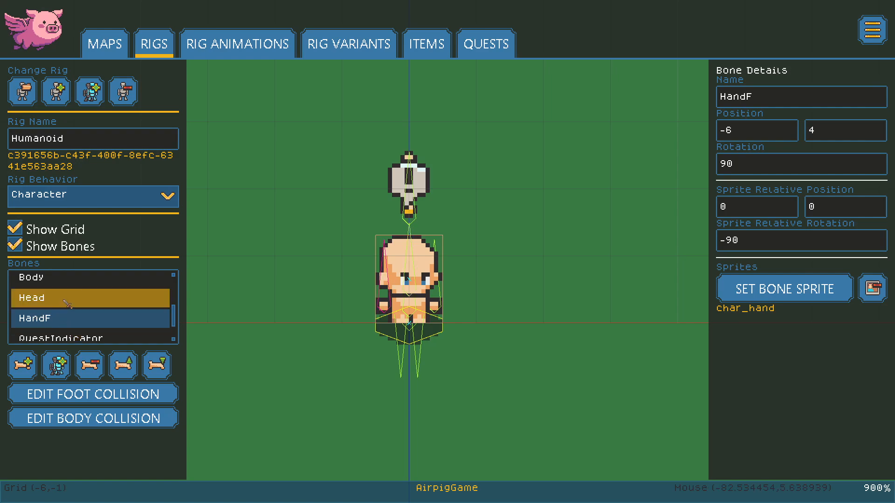
scroll(89, 310, "down", 1)
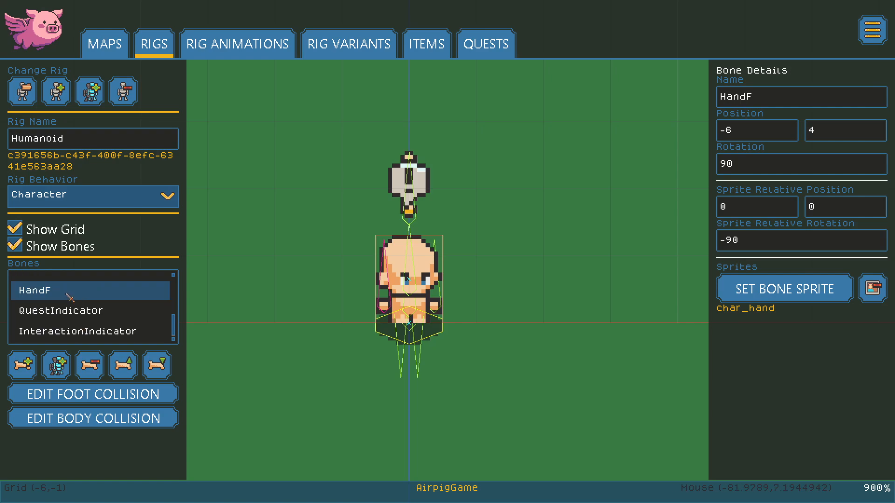
scroll(88, 308, "up", 2)
left_click(81, 325)
scroll(83, 317, "down", 1)
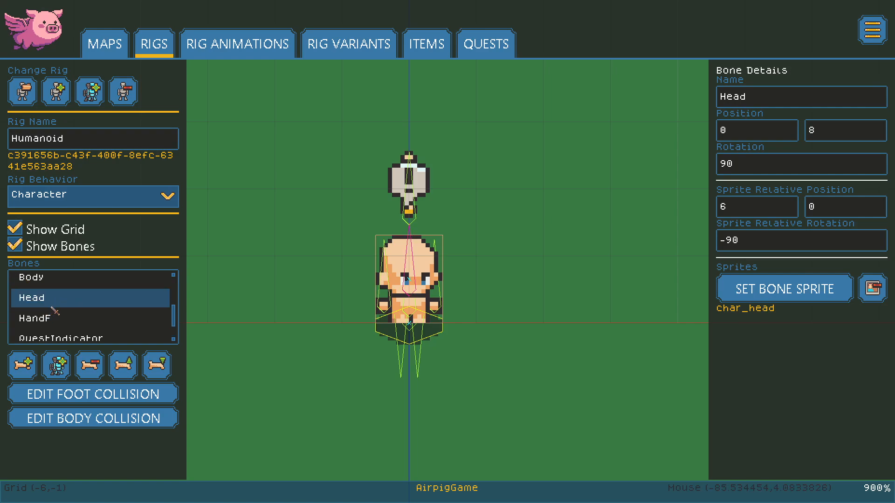
left_click(65, 321)
scroll(68, 320, "down", 1)
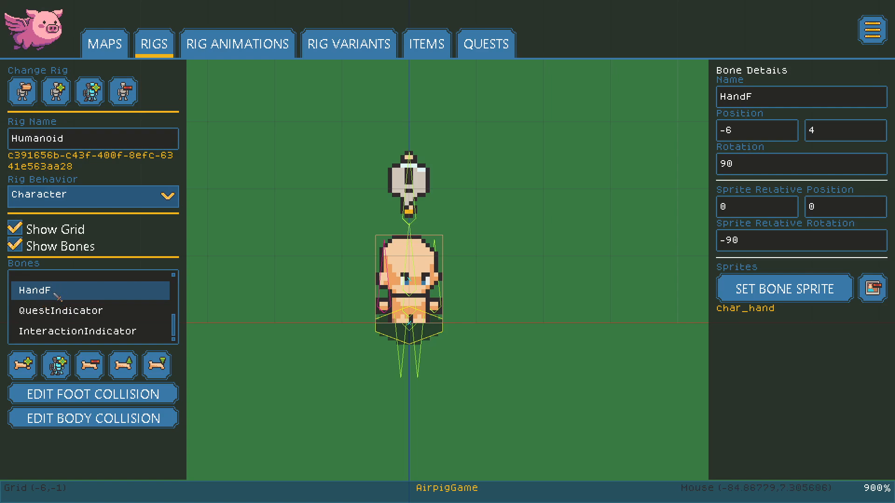
left_click(76, 317)
left_click(91, 332)
left_click(88, 316)
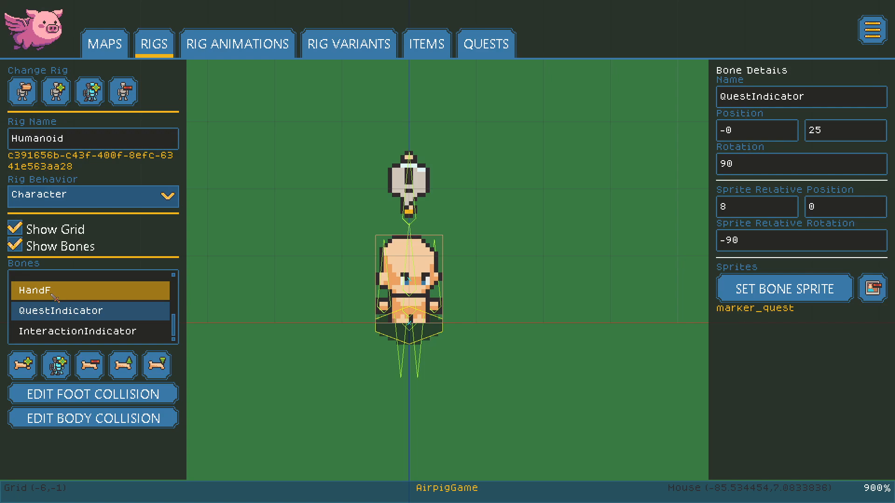
left_click(52, 295)
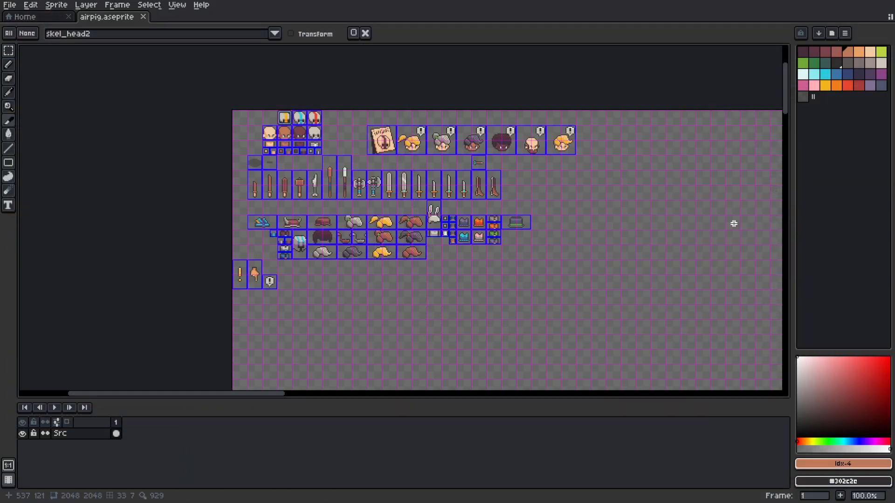
Step: Zoom into airpig.aseprite and check the char_head, char_body, char_hand, char_leg, char_head2 and char_head3 slices
scroll(513, 197, "up", 5)
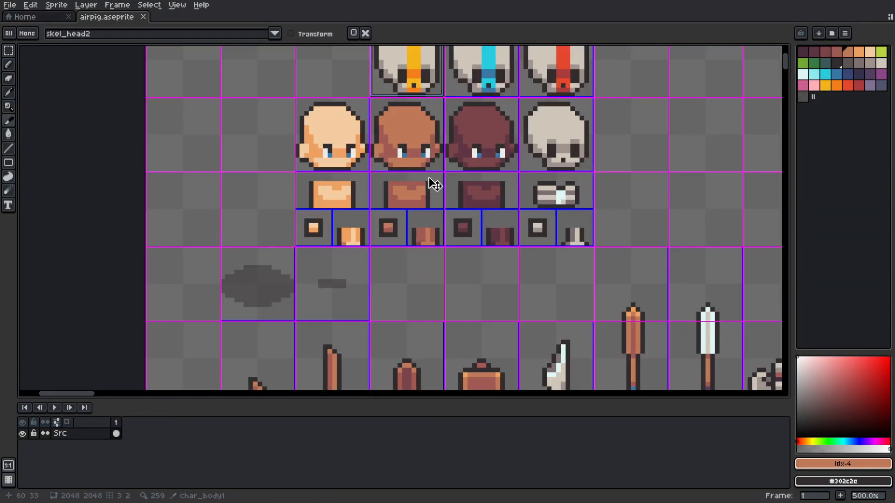
scroll(415, 165, "up", 1)
middle_click_drag(464, 144, 411, 168)
scroll(364, 192, "down", 1)
middle_click_drag(355, 182, 283, 201)
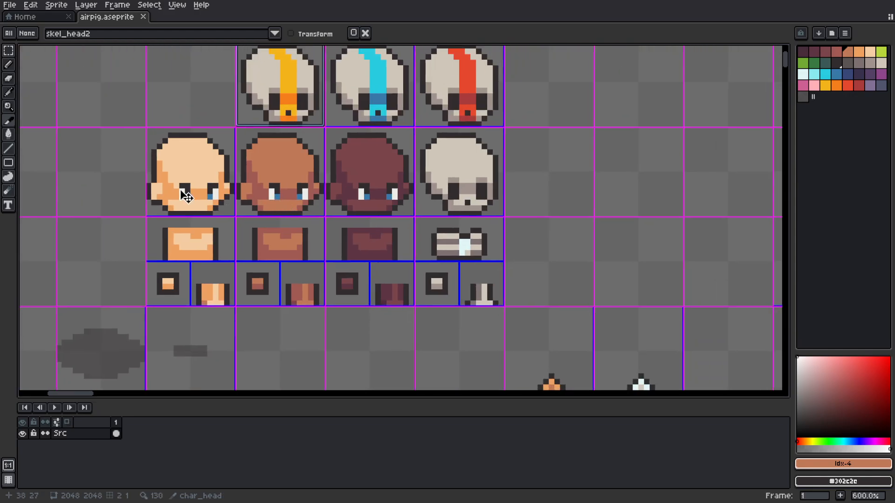
left_click(208, 185)
left_click(203, 256)
left_click(173, 297)
left_click(210, 302)
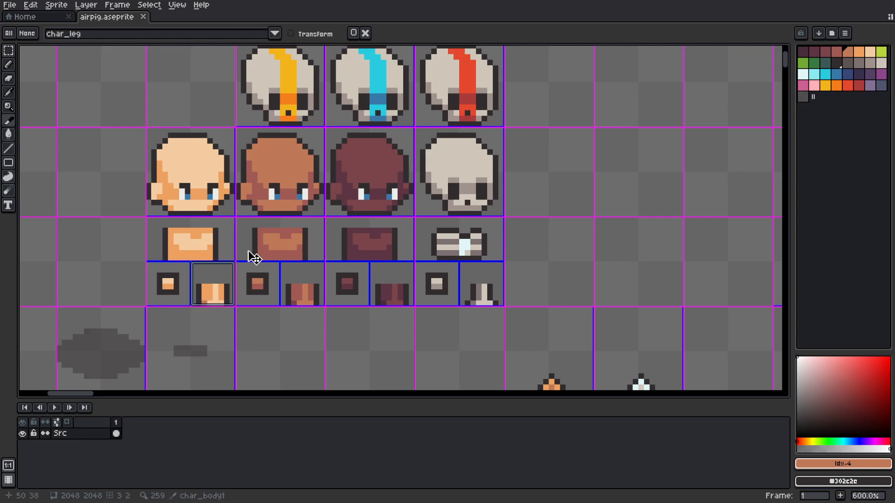
left_click(208, 186)
left_click(300, 180)
left_click(365, 173)
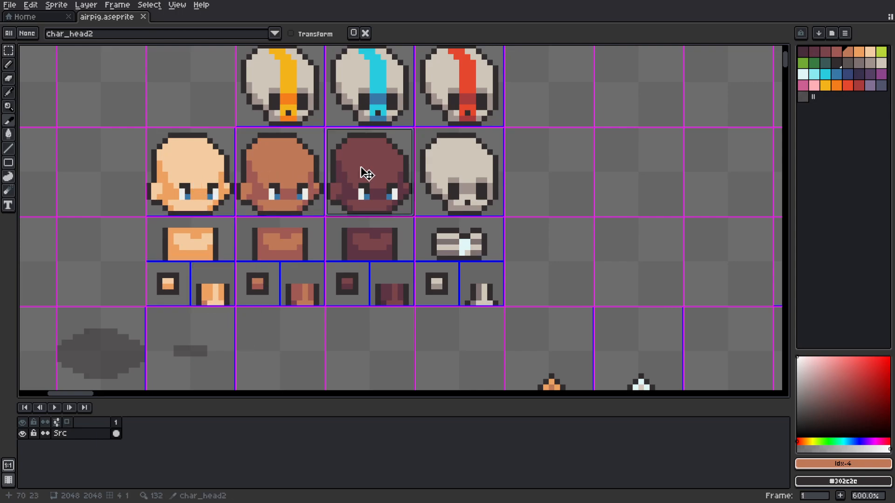
Step: Check the skel_head, skel_body, skel_hand and skel_leg slices plus the striped skull heads, including skel_head2
left_click(467, 187)
left_click(468, 246)
left_click(436, 292)
left_click(488, 298)
left_click(444, 108)
left_click(380, 101)
left_click(284, 120)
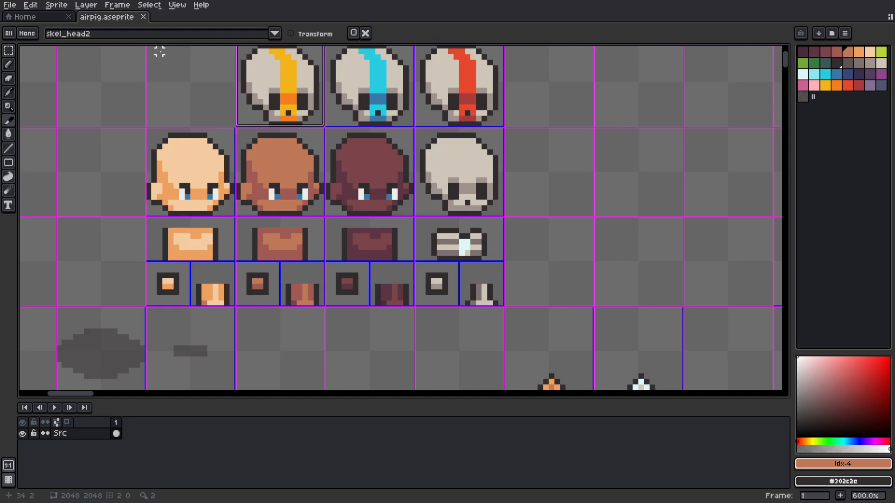
Step: Pan the Aseprite sheet over the house roof and furniture sprites, then return to the Humanoid rig
scroll(306, 228, "down", 4)
middle_click_drag(330, 193, 307, 242)
scroll(306, 242, "down", 2)
middle_click_drag(358, 346, 367, 194)
scroll(331, 229, "up", 2)
middle_click_drag(261, 181, 233, 261)
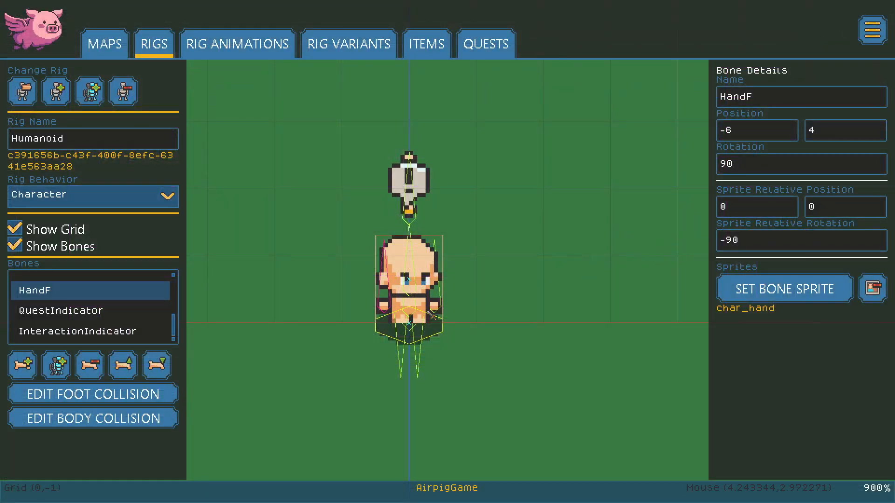
middle_click_drag(459, 275, 437, 279)
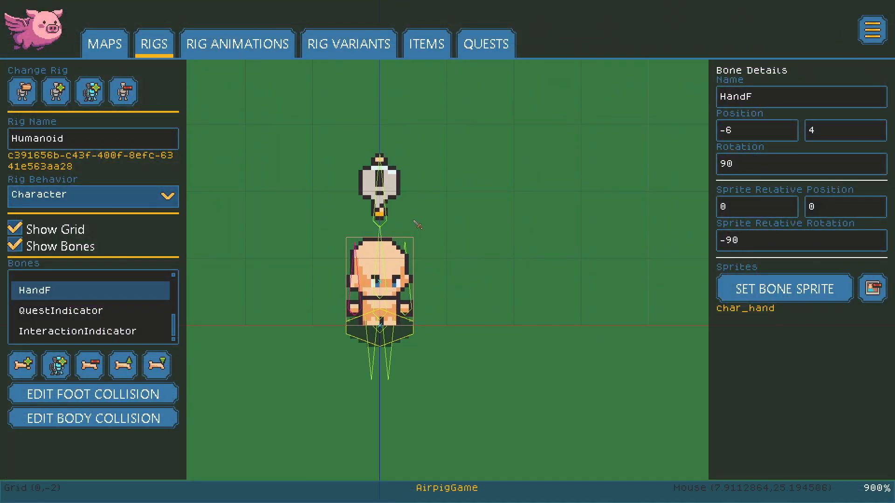
Step: Load the Humanoid's AttackChop animation, scrub to frame 10, and play it
left_click(252, 55)
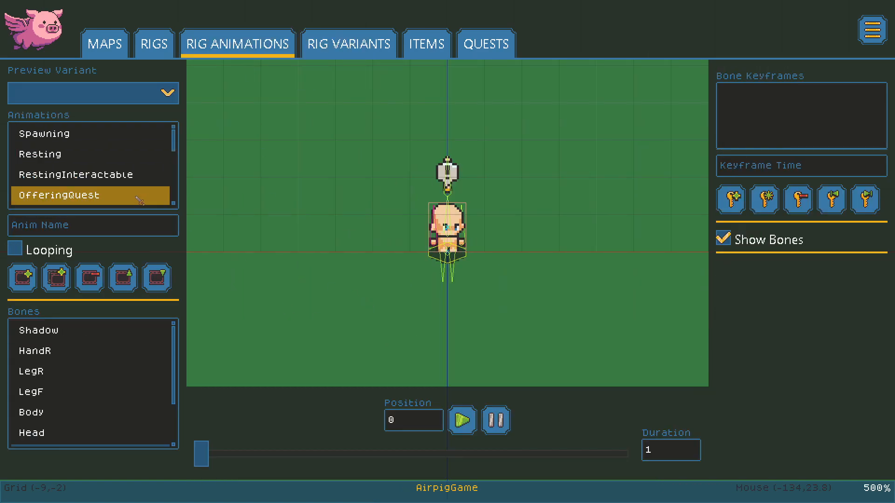
left_click_drag(175, 144, 174, 184)
left_click(82, 180)
left_click(86, 172)
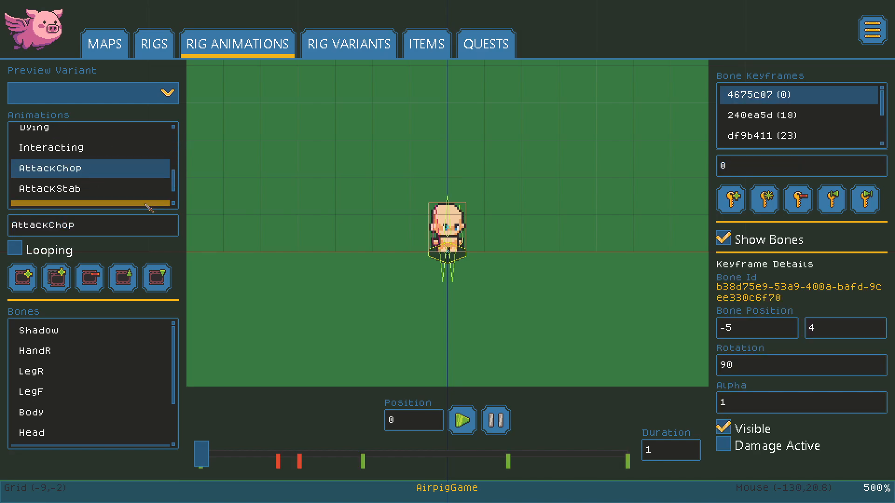
scroll(474, 270, "up", 2)
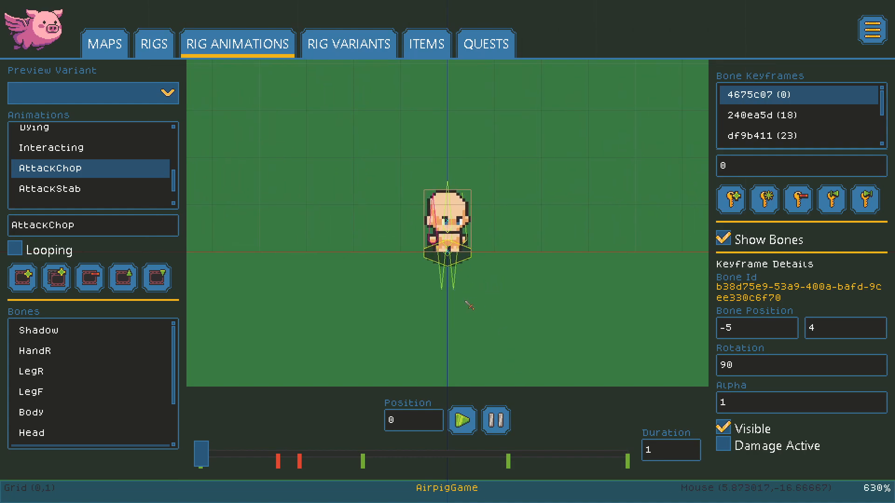
mouse_move(201, 466)
left_mouse_down()
mouse_move(620, 464)
mouse_move(194, 455)
mouse_move(309, 460)
mouse_move(200, 461)
left_mouse_up()
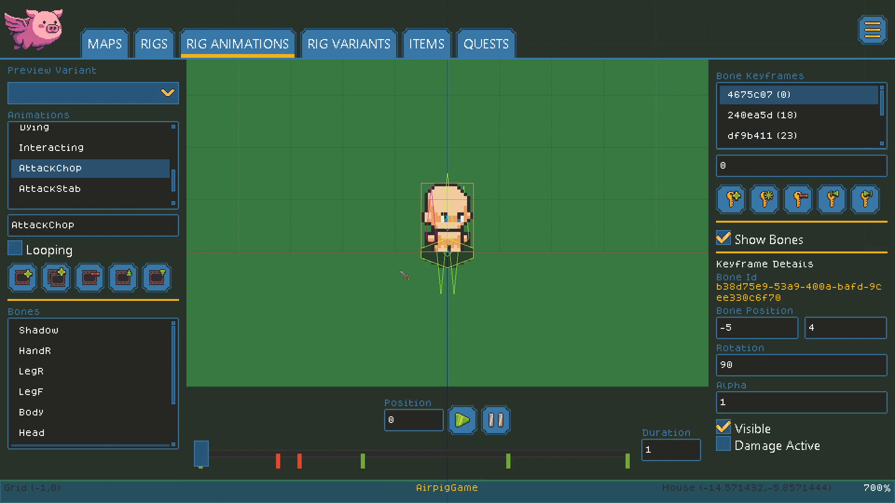
left_click(470, 425)
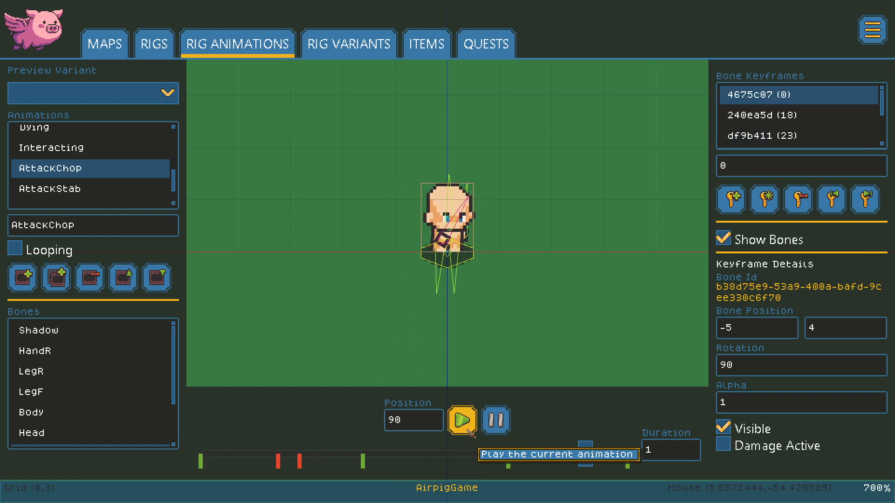
left_click(470, 425)
Step: Change the AttackChop duration to 0.25 and play it, then set it to 3 and play again
left_click(663, 456)
double_click(662, 454)
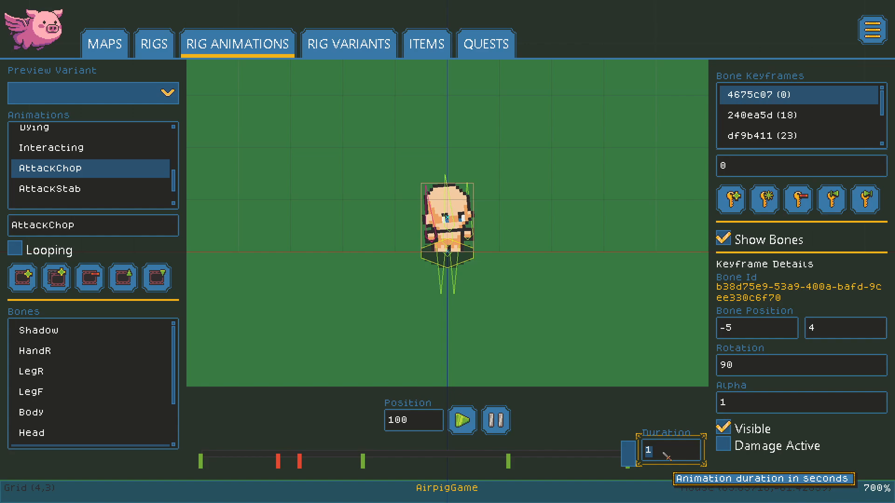
key("BackSpace")
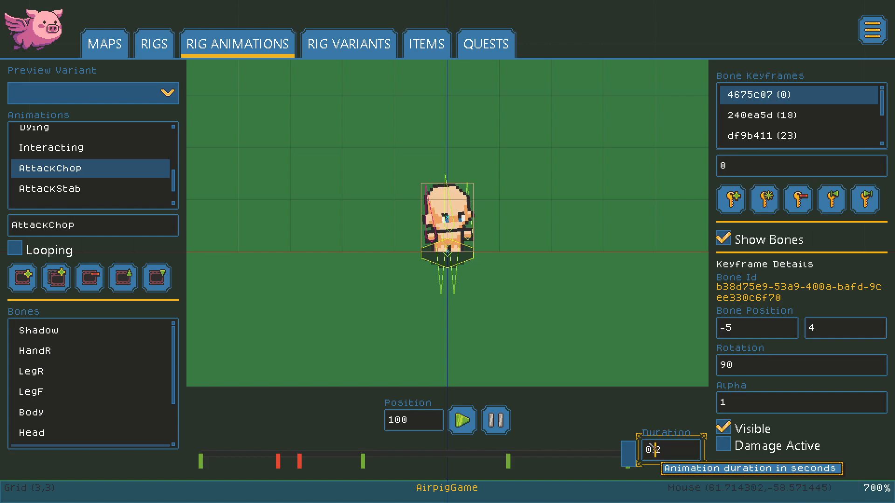
type("5")
left_click(466, 425)
left_click(469, 424)
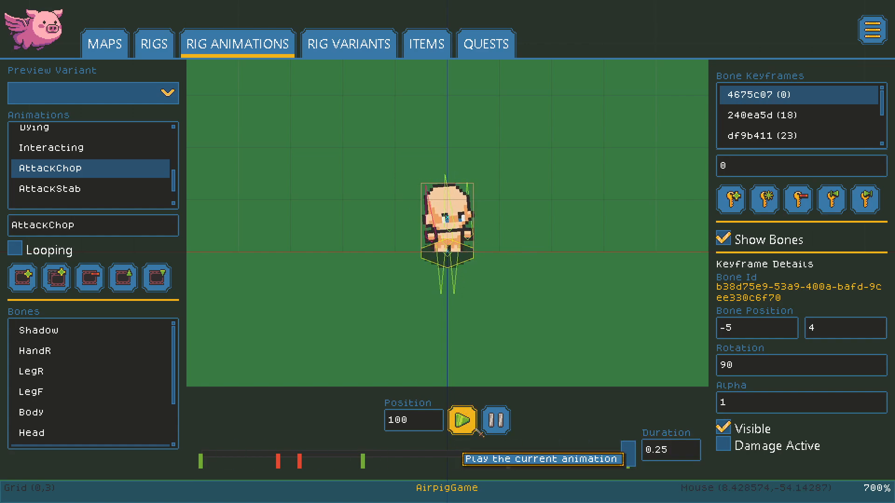
left_click(684, 452)
type("3")
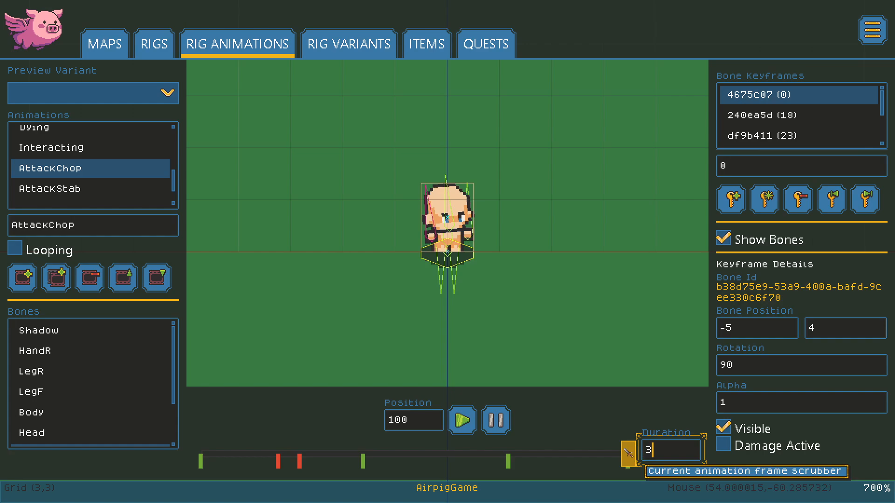
left_click(463, 422)
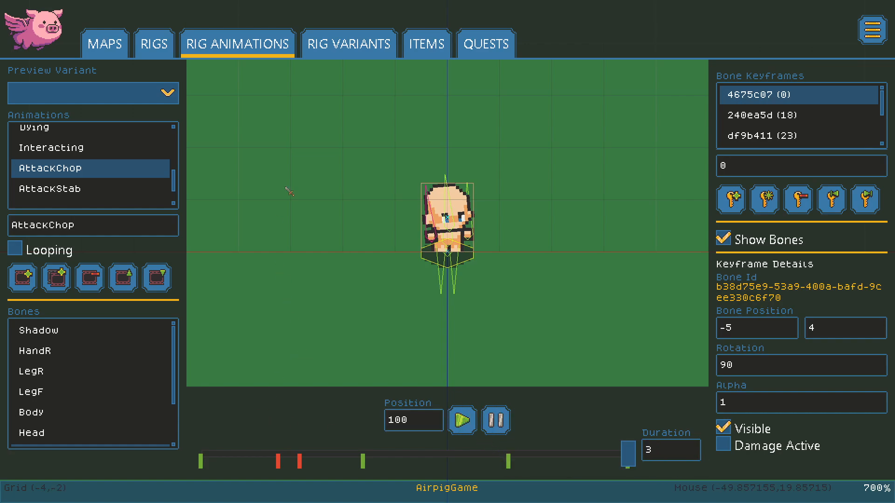
Step: Open Rig Variants and compare the Skele: Minion, Human: Midtone and Human: Darktone variants
left_click(346, 50)
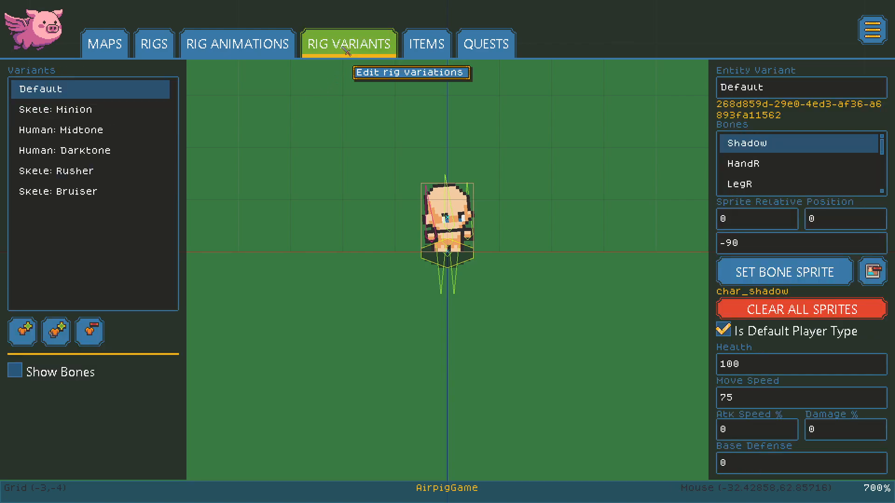
left_click(65, 114)
left_click(67, 129)
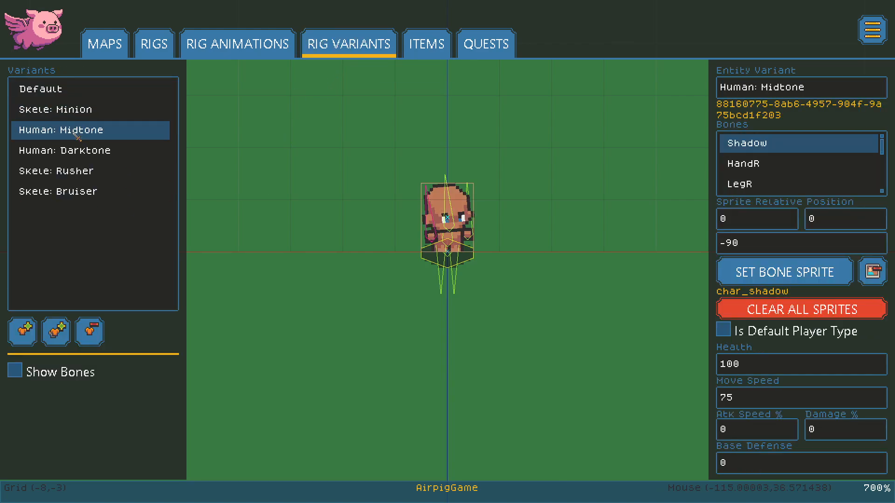
left_click(78, 151)
left_click(84, 131)
left_click(88, 154)
left_click(89, 134)
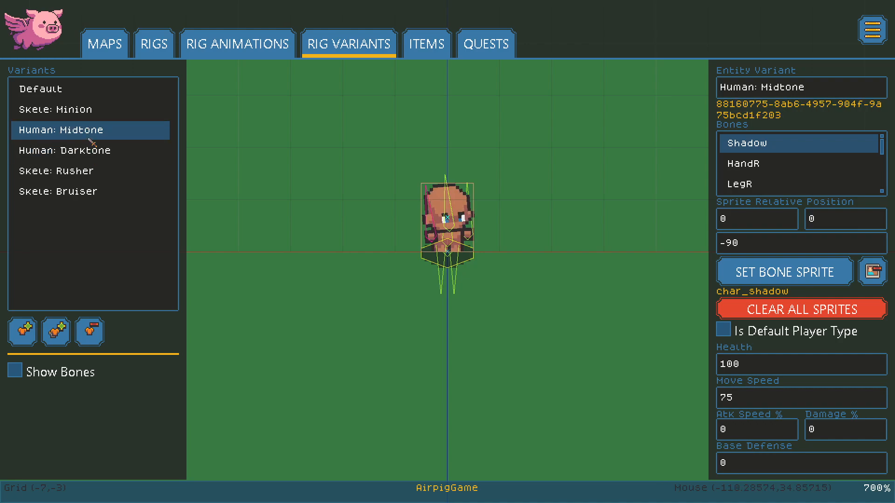
Step: Review the Skele: Minion, Rusher and Bruiser stats, then step back up the list to Default
left_click(75, 118)
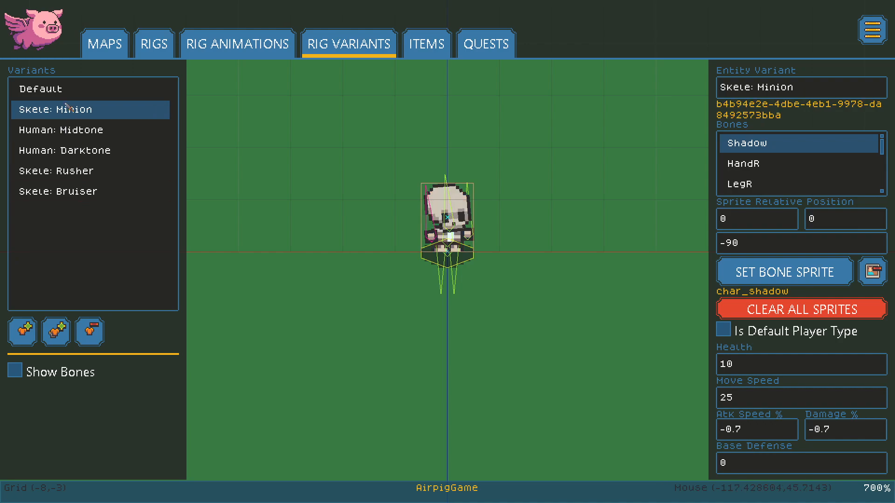
left_click(80, 180)
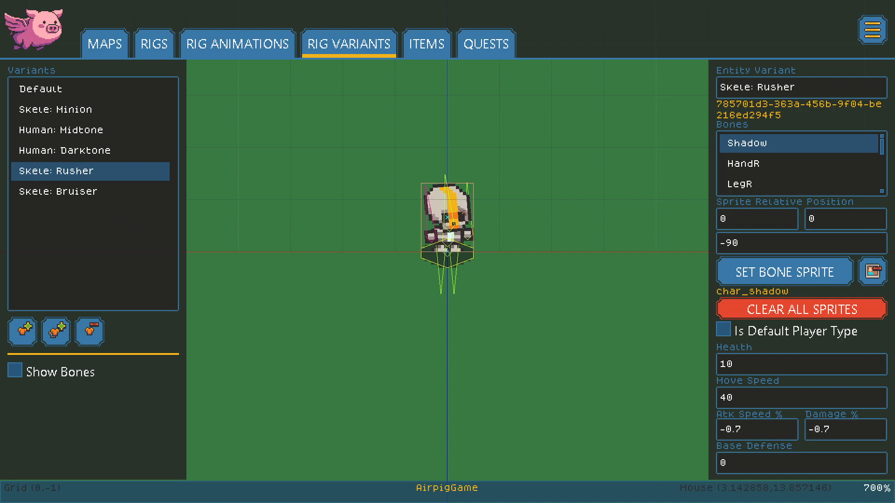
left_click(101, 198)
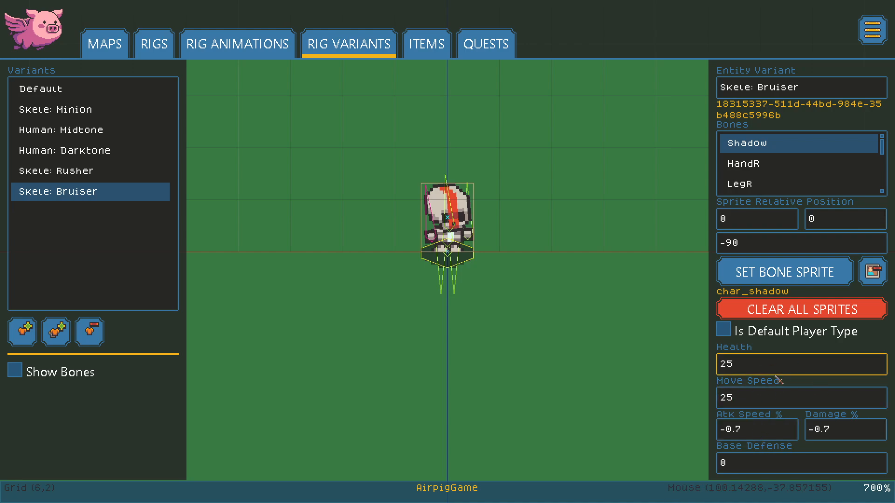
left_click(65, 173)
left_click(73, 151)
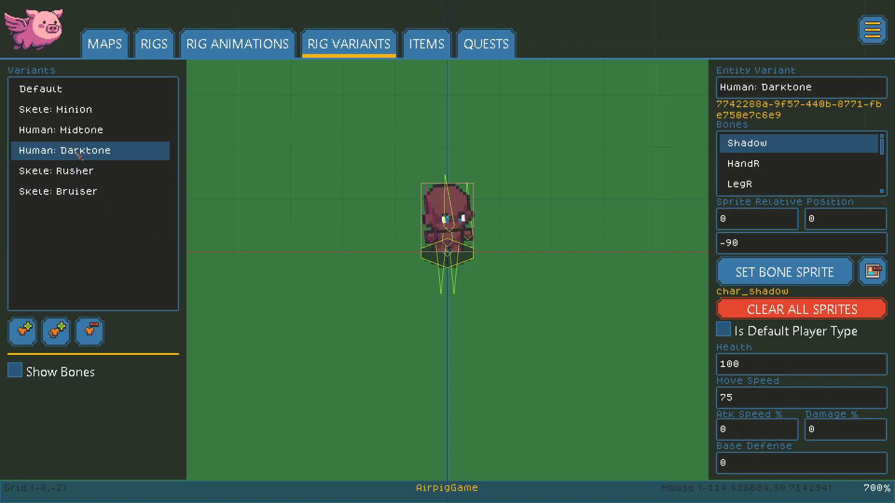
left_click(80, 132)
left_click(74, 112)
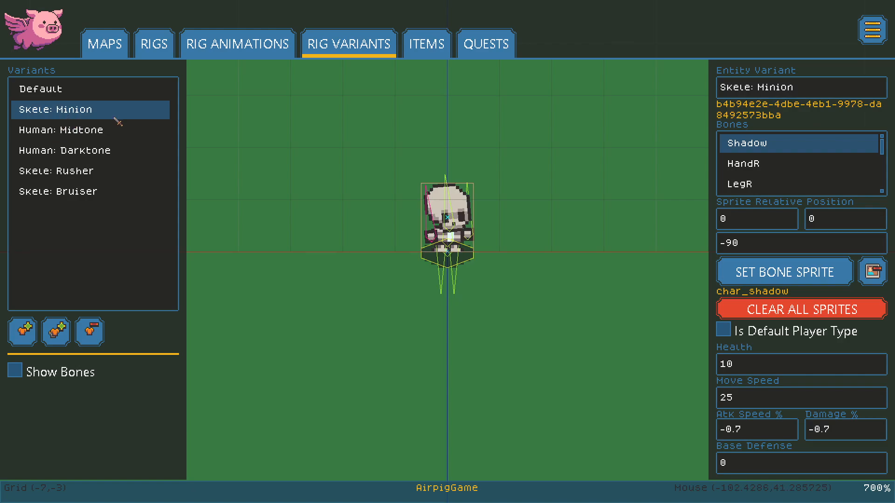
left_click(56, 93)
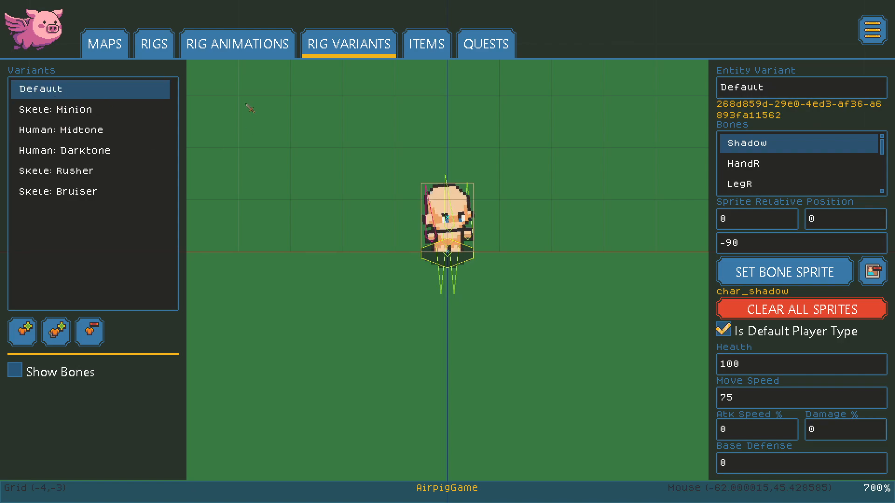
left_click(238, 44)
Step: Preview the AttackChop animation on the Skele: Bruiser variant and play it
left_click(93, 93)
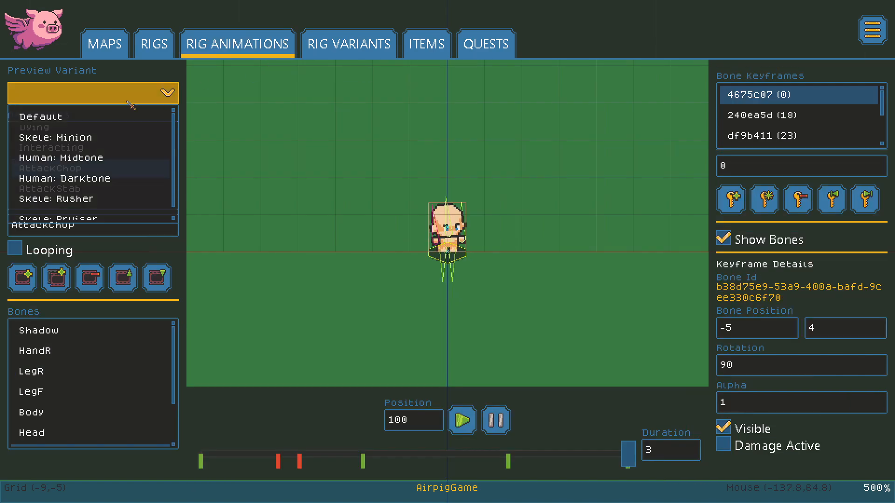
scroll(105, 201, "down", 1)
left_click(106, 211)
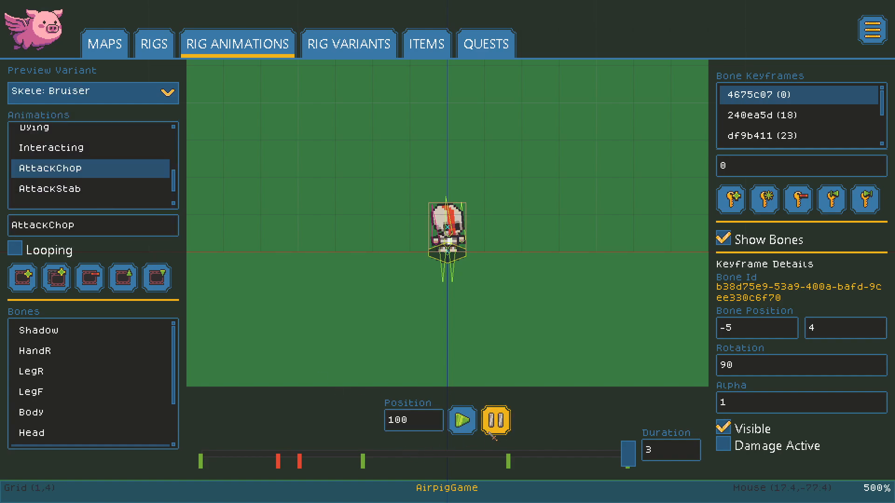
left_click(462, 422)
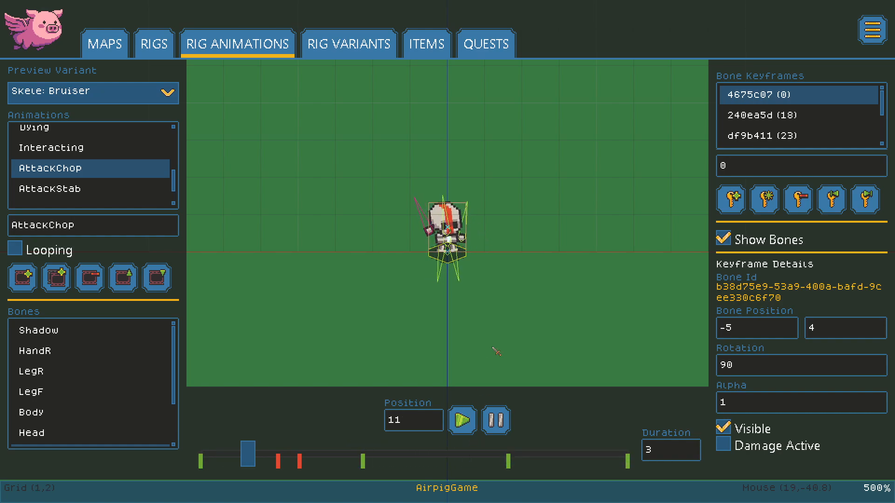
Step: Hide the bones, set AttackChop's duration to 1, replay it, then return to the rig
scroll(467, 279, "down", 4)
scroll(467, 278, "down", 3)
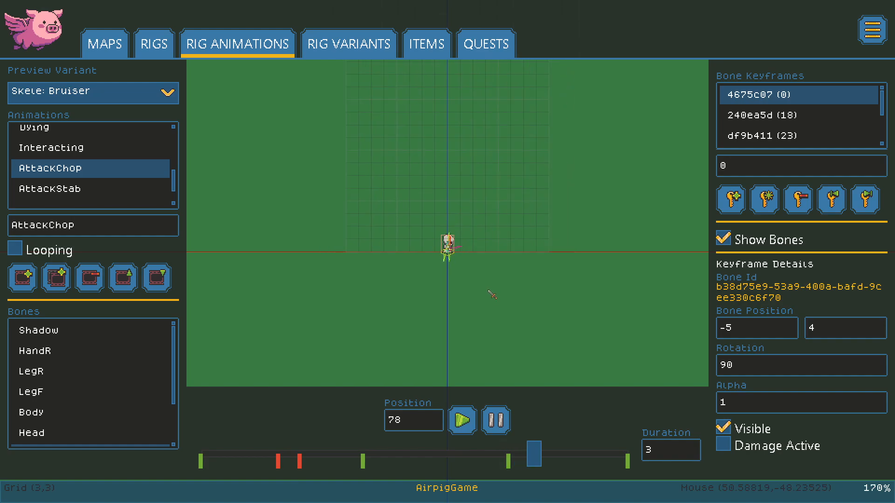
left_click(722, 239)
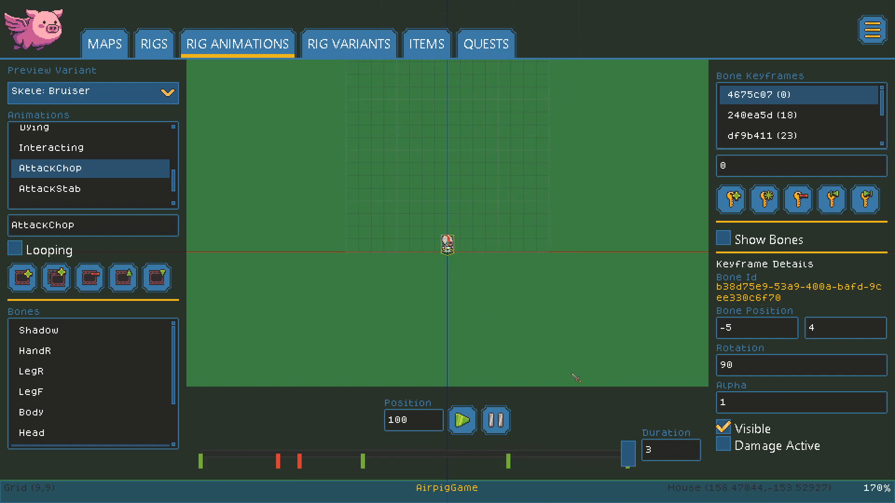
scroll(498, 242, "up", 2)
left_click(681, 445)
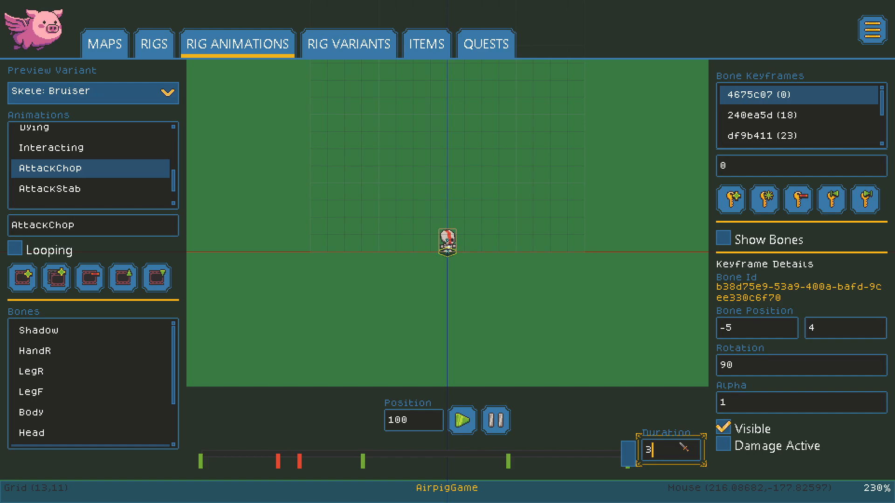
type("1")
key("Return")
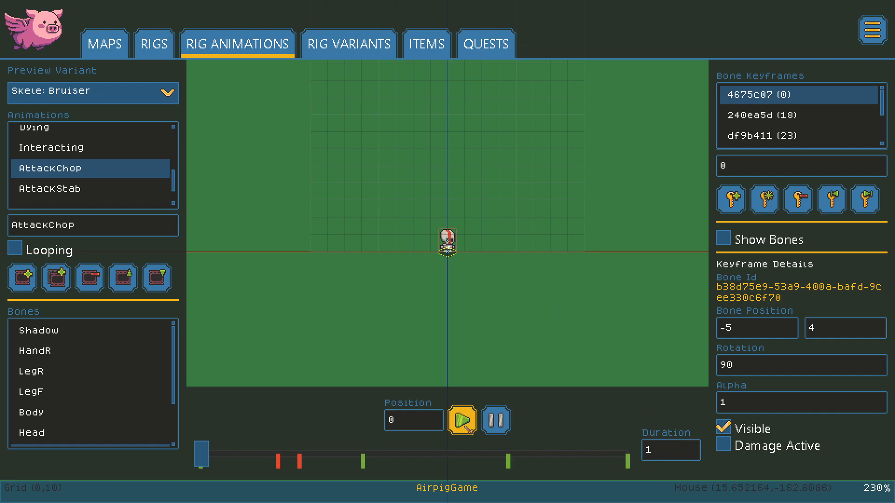
left_click(466, 427)
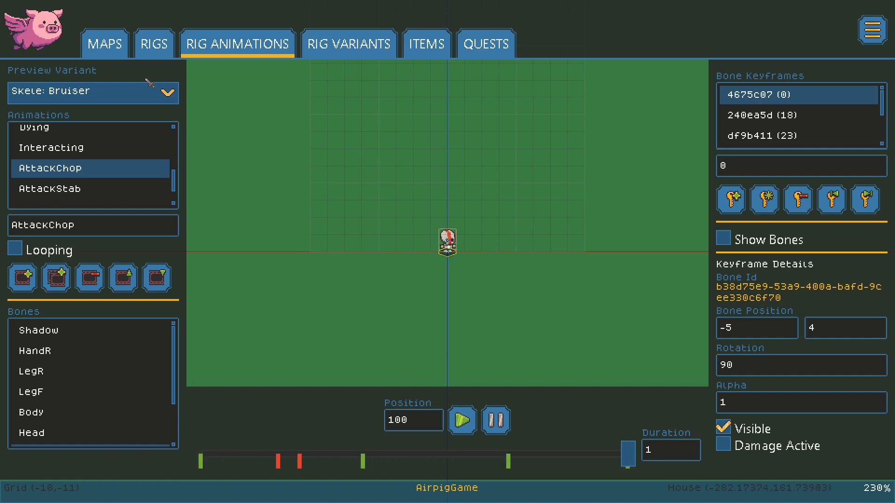
left_click(153, 44)
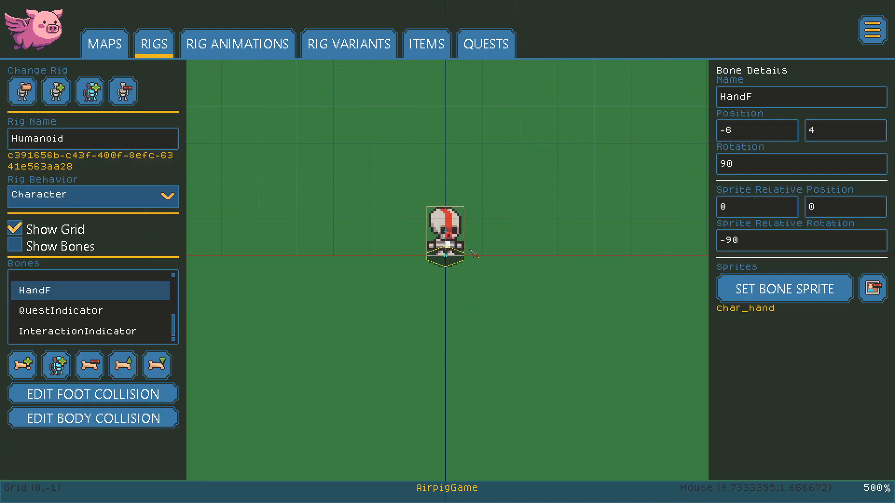
middle_click_drag(473, 242, 383, 296)
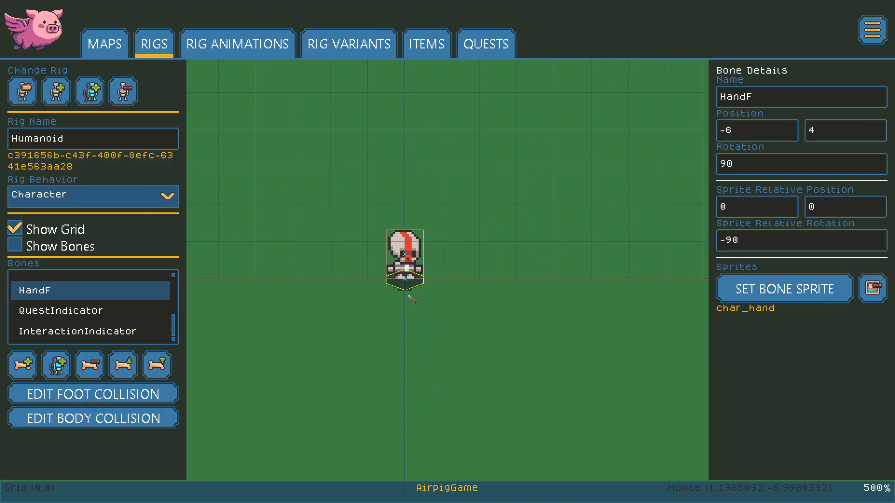
Step: Open Little Village, pan it slightly and switch to entity editing with collision display on
left_click(107, 44)
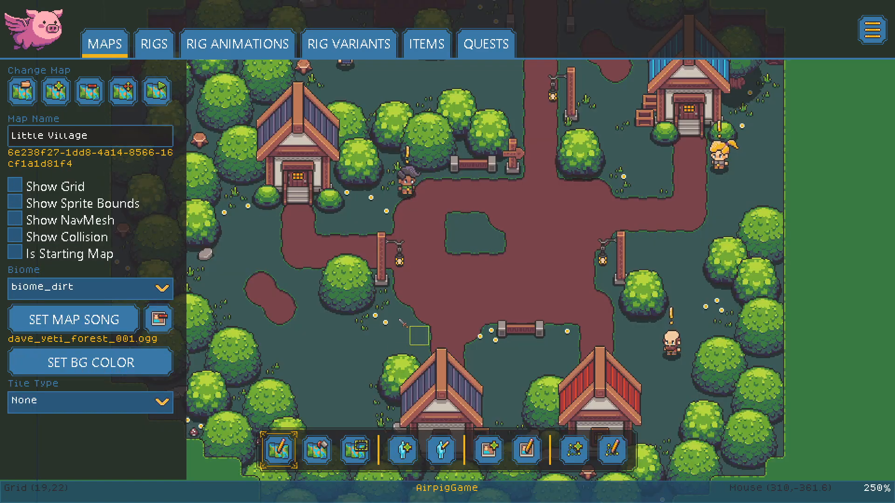
middle_click_drag(422, 222, 389, 221)
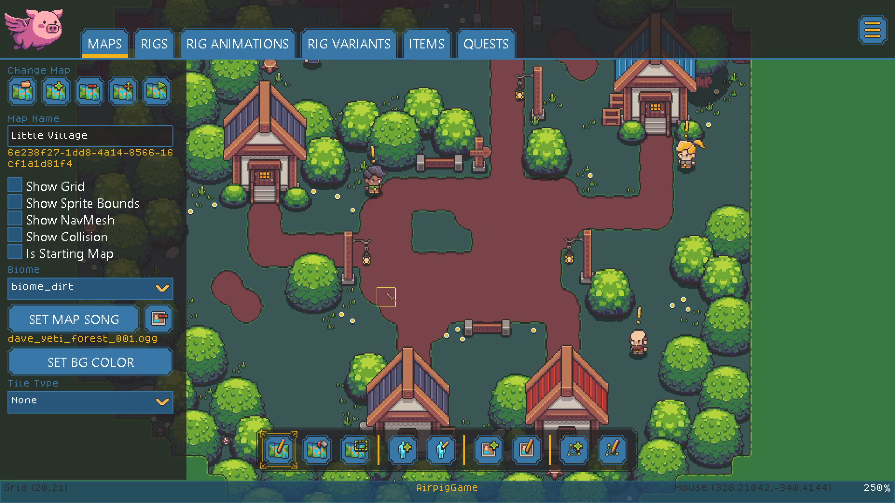
left_click(440, 450)
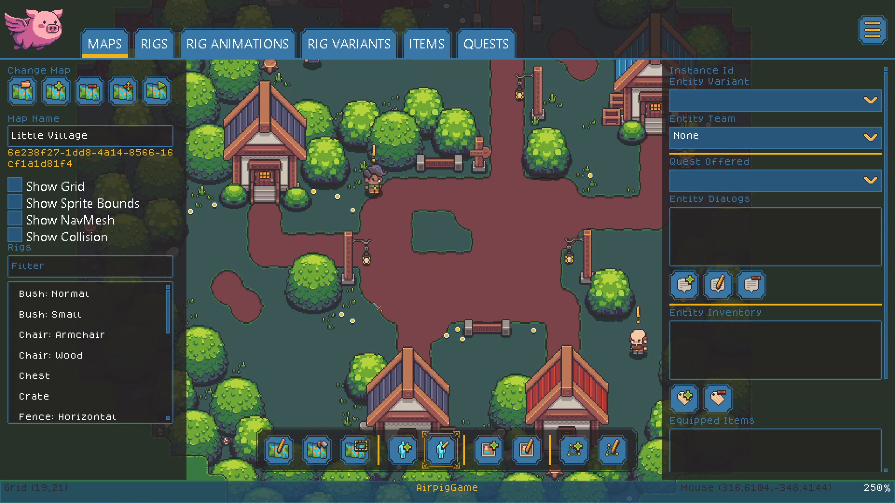
left_click(84, 240)
Step: Show collision outlines and nudge the round bush by the upper path slightly
left_click(12, 240)
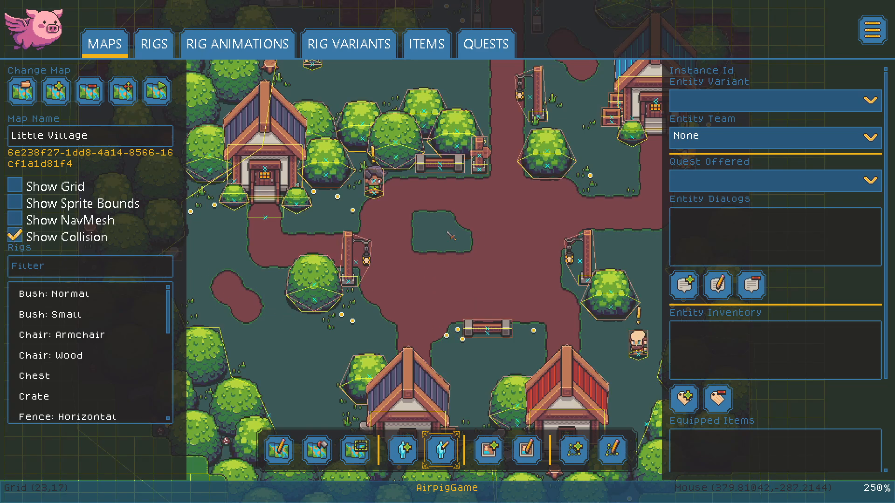
middle_click_drag(424, 205, 439, 213)
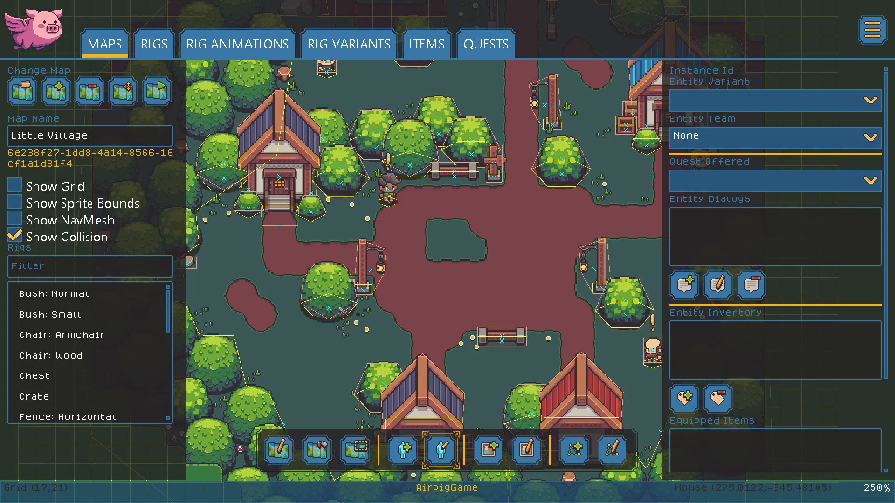
middle_click_drag(554, 280, 511, 279)
left_click(527, 171)
mouse_move(528, 177)
left_mouse_down()
mouse_move(552, 209)
mouse_move(532, 174)
left_mouse_up()
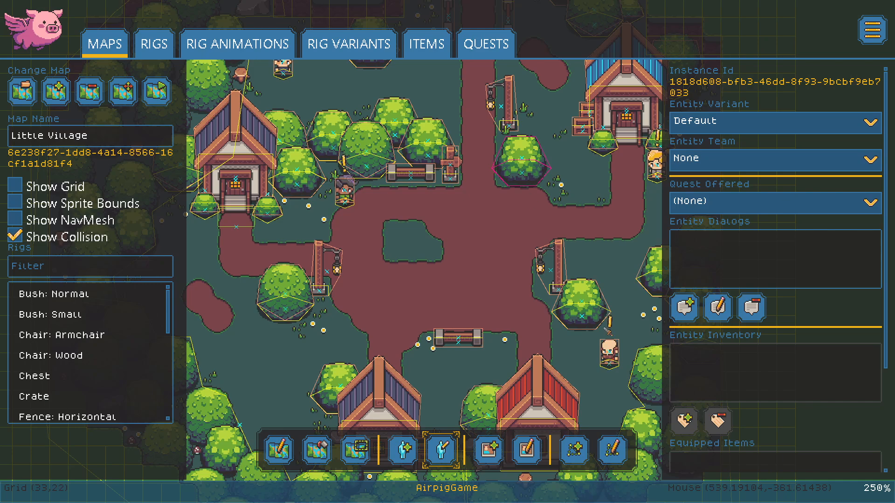
mouse_move(363, 158)
left_mouse_down()
mouse_move(367, 111)
mouse_move(366, 160)
left_mouse_up()
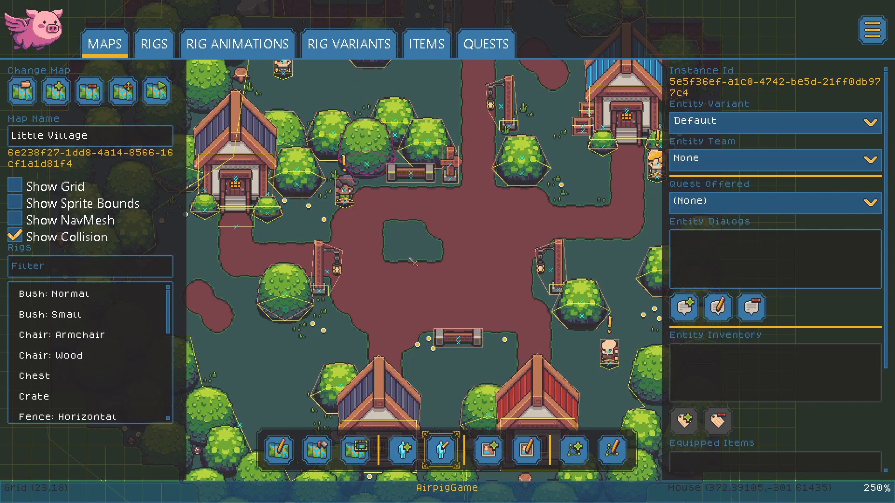
left_click(406, 217)
Step: Inspect the villagers' quest settings and equipped items
left_click(345, 192)
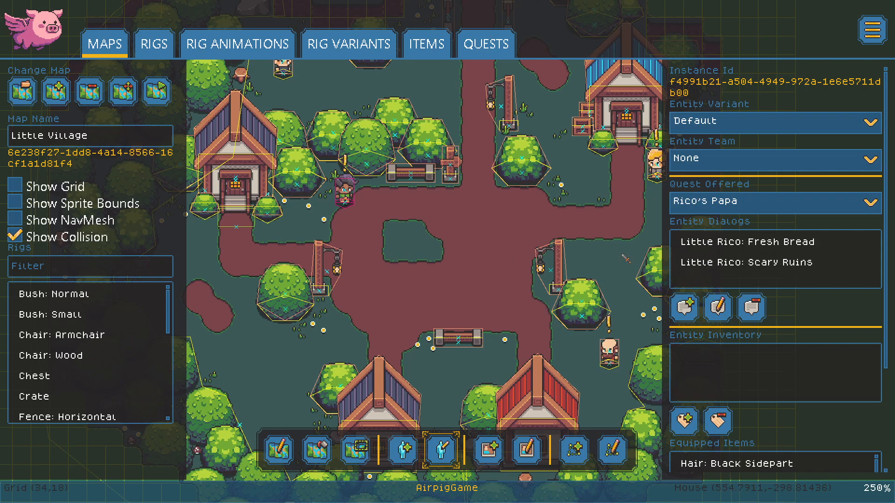
left_click(579, 215)
scroll(413, 218, "up", 5)
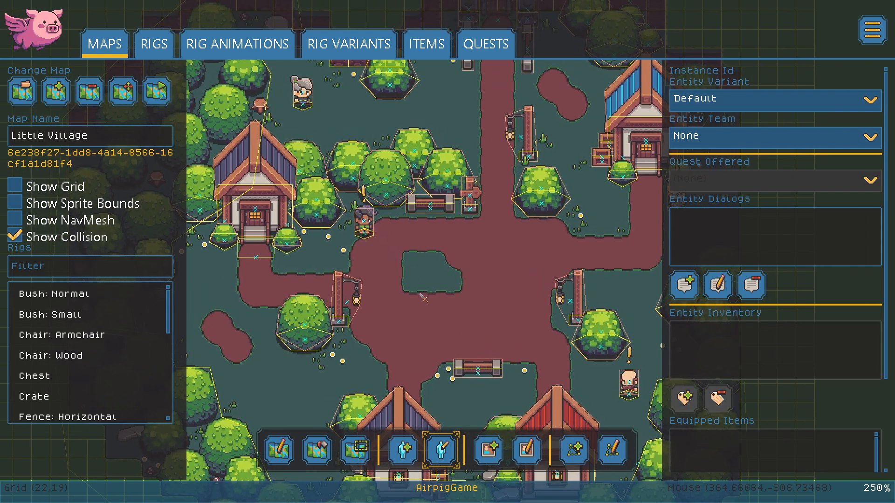
middle_click_drag(389, 257, 479, 309)
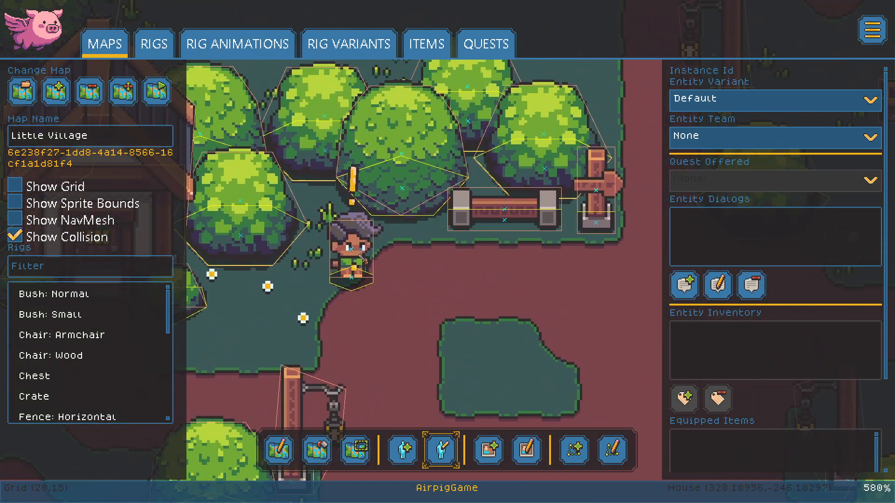
left_click(363, 257)
scroll(801, 327, "down", 3)
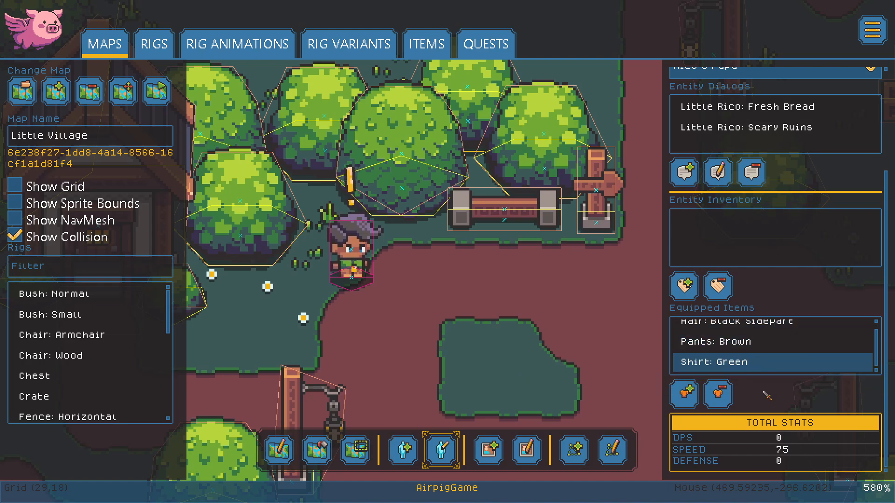
scroll(772, 362, "up", 2)
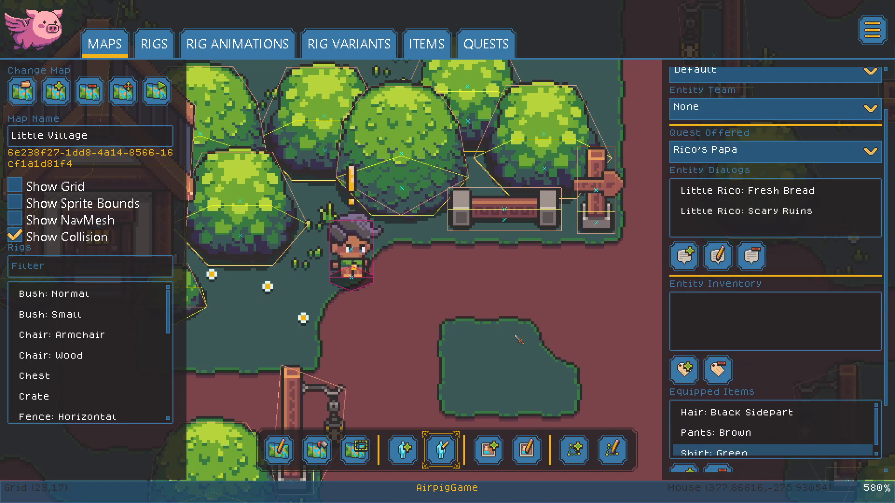
left_click(448, 304)
Step: Pan across the village to the blue-roofed house and zoom back in
scroll(449, 308, "down", 5)
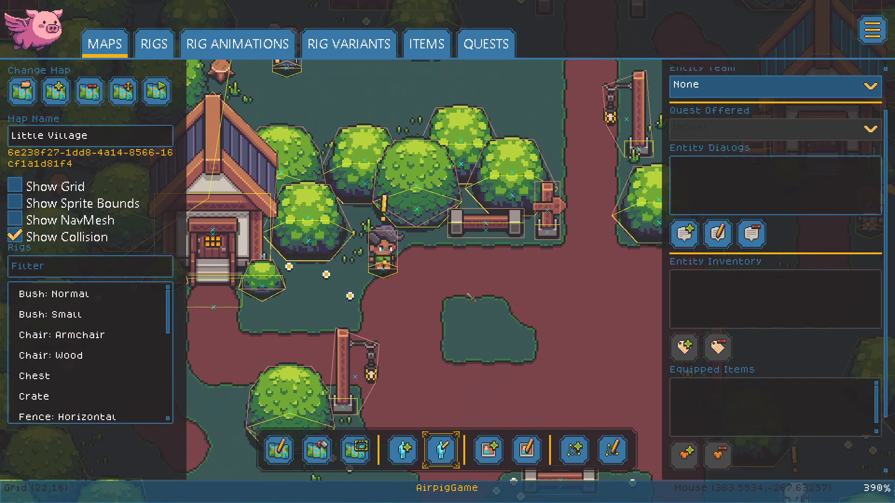
middle_click_drag(672, 297, 428, 320)
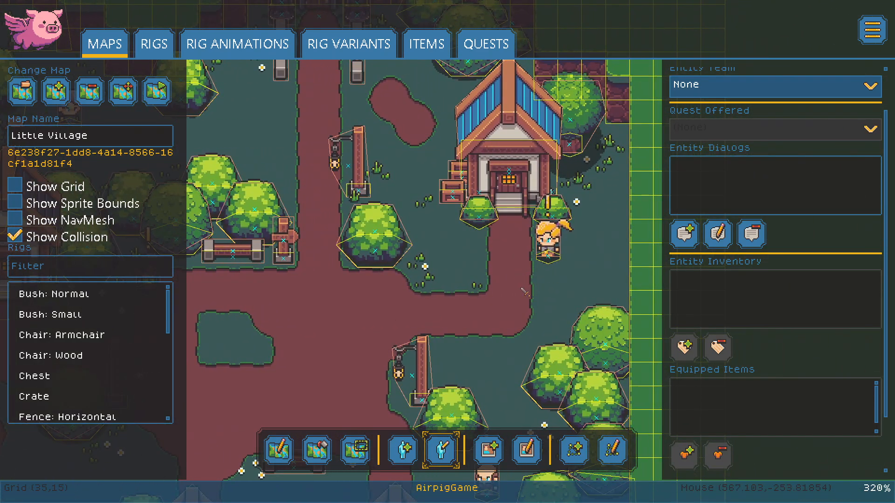
middle_click_drag(302, 315, 382, 337)
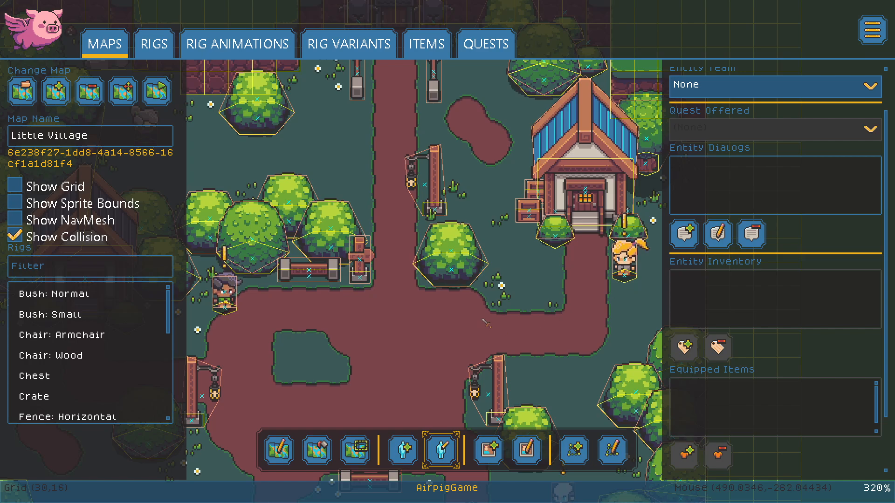
middle_click_drag(378, 347, 450, 324)
middle_click_drag(543, 323, 531, 325)
scroll(280, 269, "up", 3)
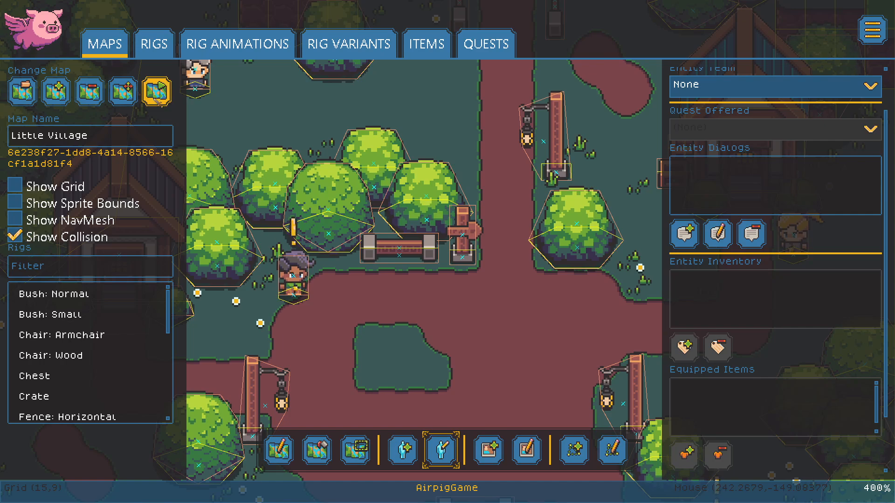
left_click(154, 44)
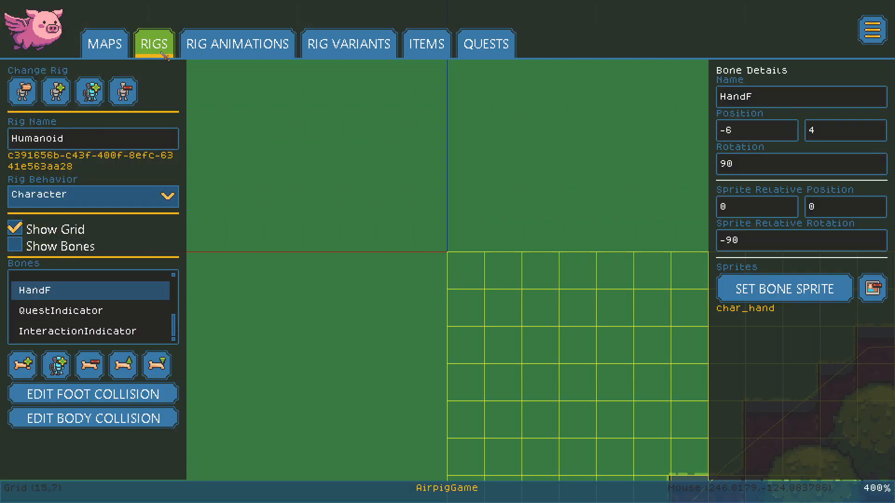
Step: Select the QuestIndicator bone, show the rig's bones and re-centre on the character
left_click(90, 320)
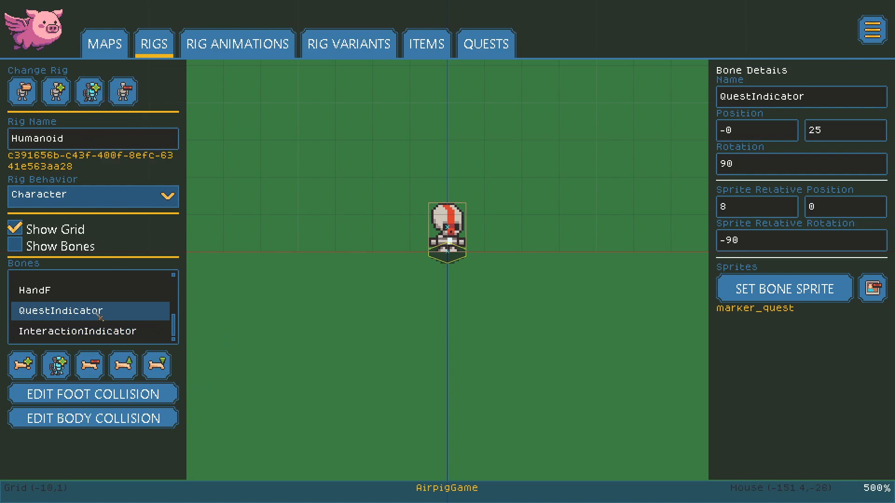
left_click(15, 246)
scroll(455, 177, "up", 1)
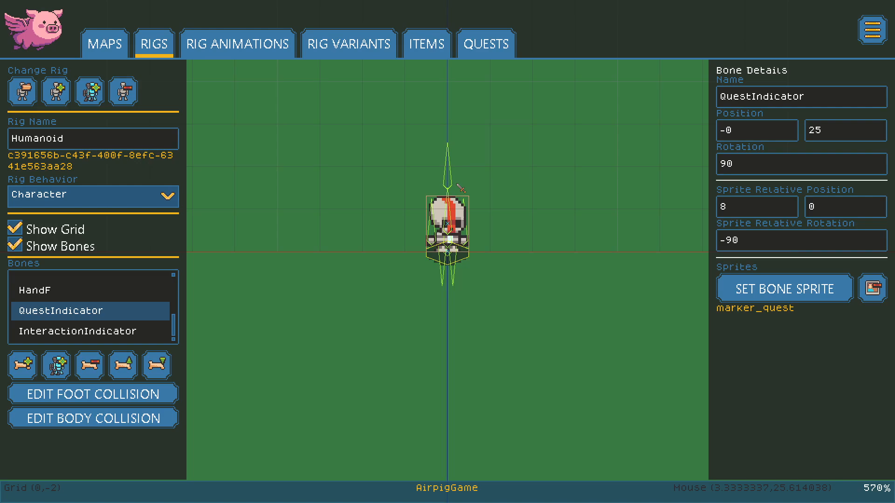
middle_click_drag(473, 167, 457, 191)
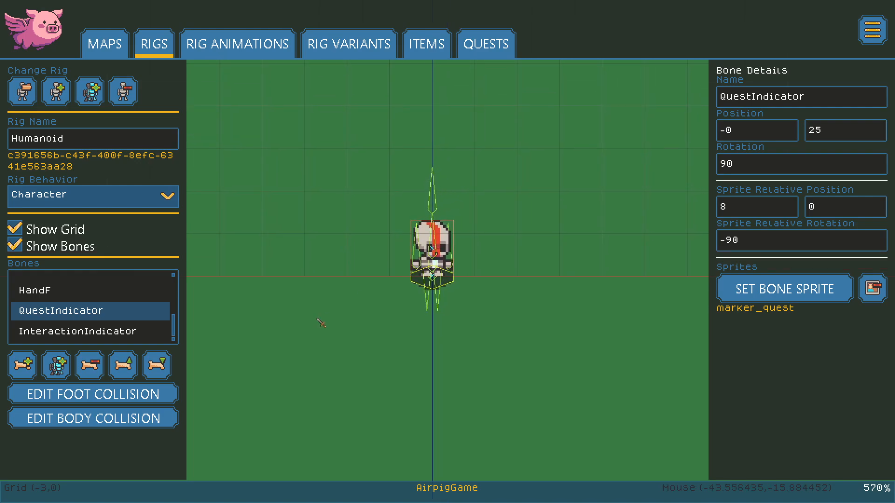
scroll(310, 308, "down", 4)
scroll(435, 297, "down", 5)
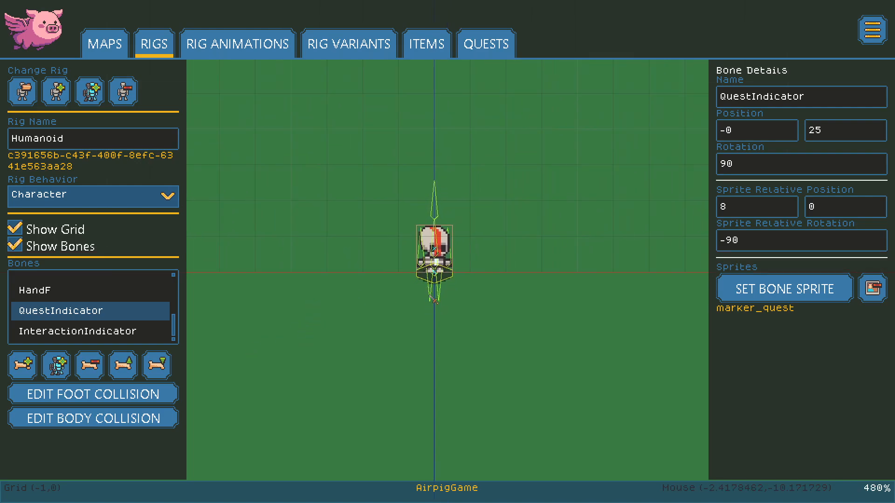
middle_click_drag(264, 122, 213, 127)
middle_click_drag(334, 243, 345, 263)
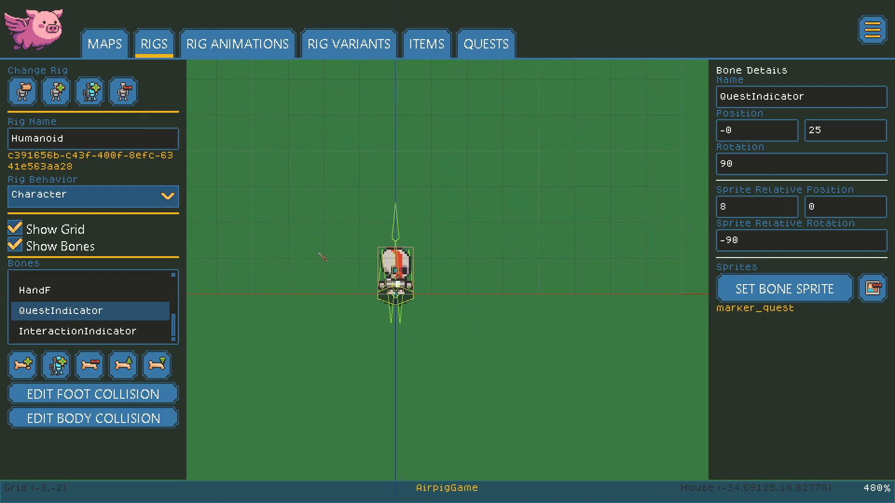
Step: Load the Chest rig and select its RestingInteractable animation
left_click(23, 90)
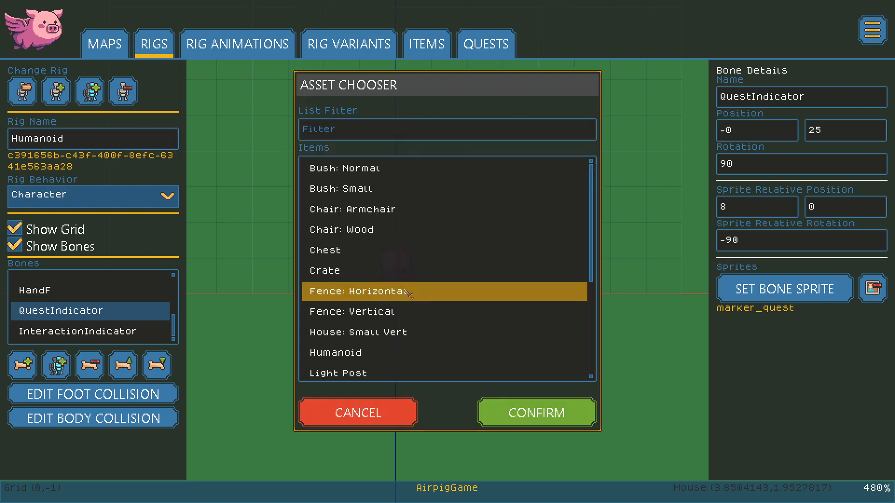
left_click(354, 250)
left_click(536, 413)
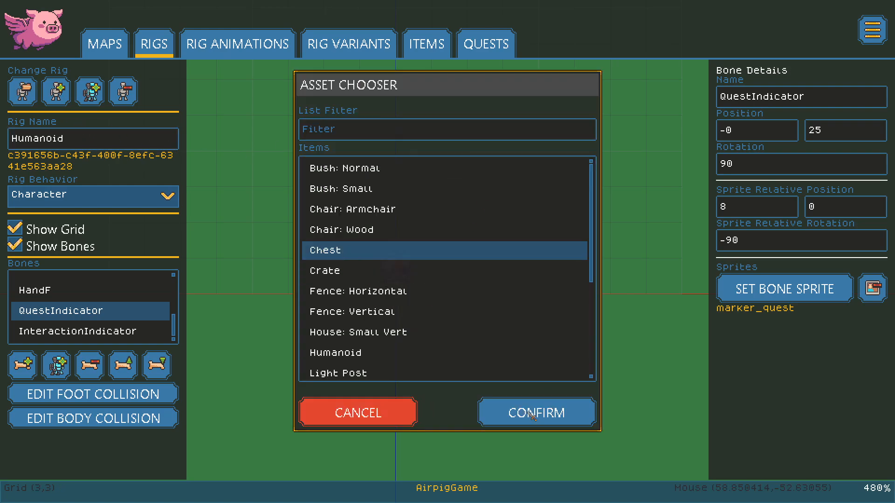
middle_click_drag(266, 284, 287, 284)
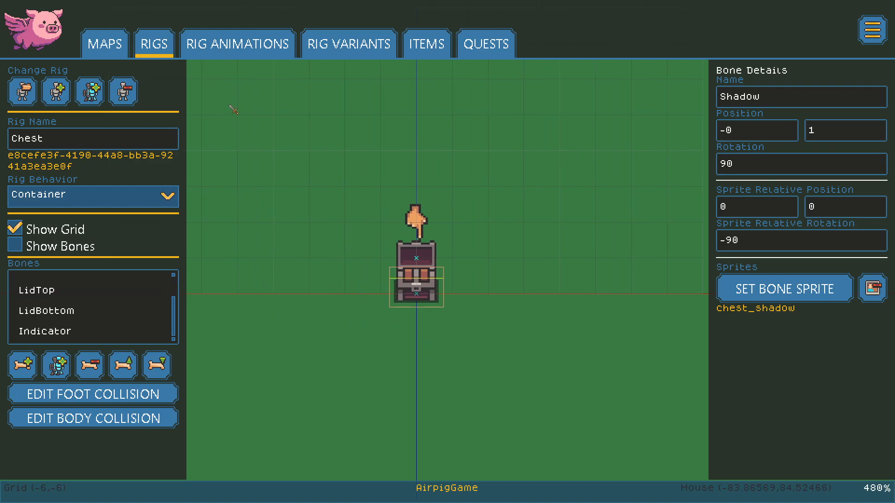
left_click(237, 43)
left_click(90, 177)
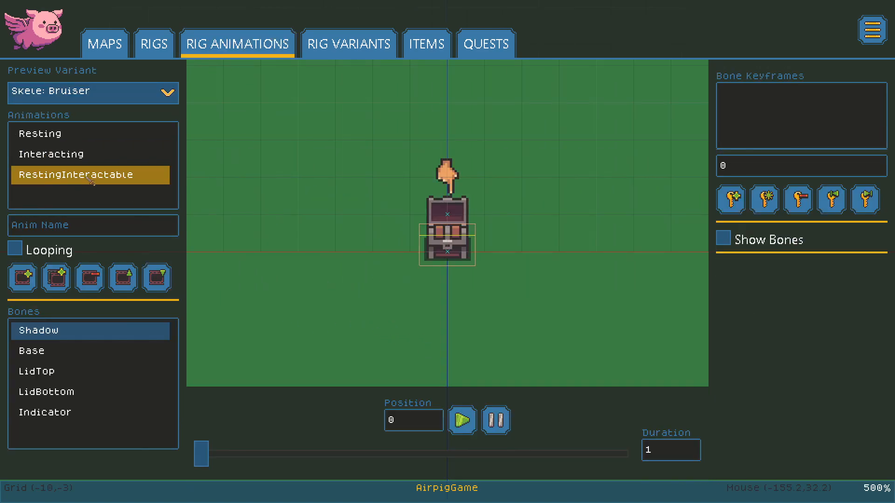
Step: Scrub through the chest's Interacting lid-opening animation with bones shown
left_click(70, 155)
mouse_move(212, 463)
left_mouse_down()
mouse_move(306, 448)
mouse_move(537, 447)
mouse_move(205, 455)
left_mouse_up()
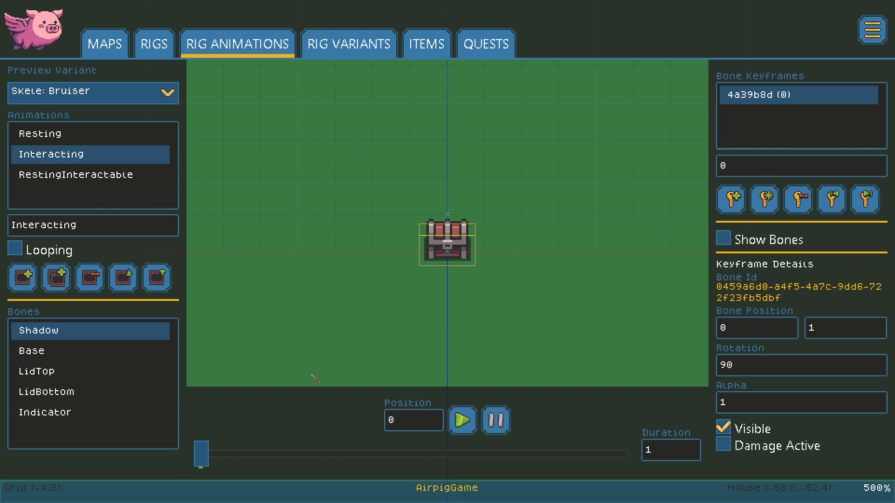
mouse_move(201, 455)
left_mouse_down()
mouse_move(566, 450)
mouse_move(273, 464)
mouse_move(202, 459)
left_mouse_up()
left_click(720, 241)
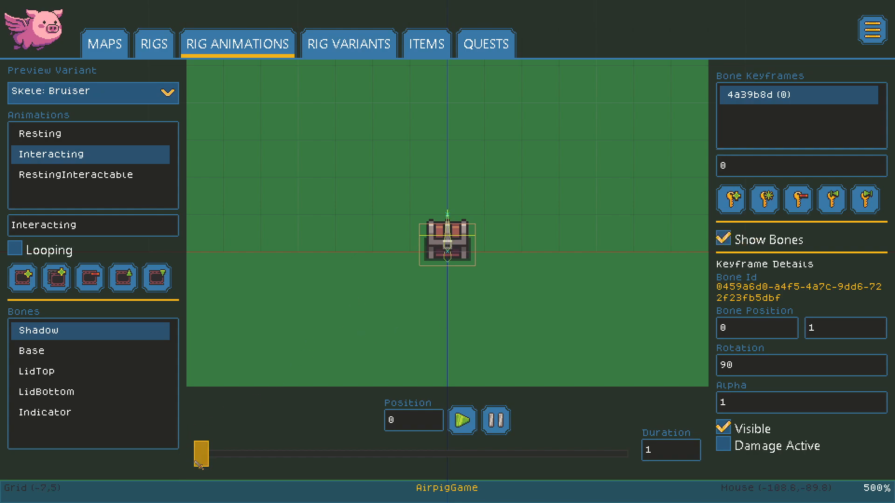
mouse_move(209, 462)
left_mouse_down()
mouse_move(527, 459)
mouse_move(201, 459)
left_mouse_up()
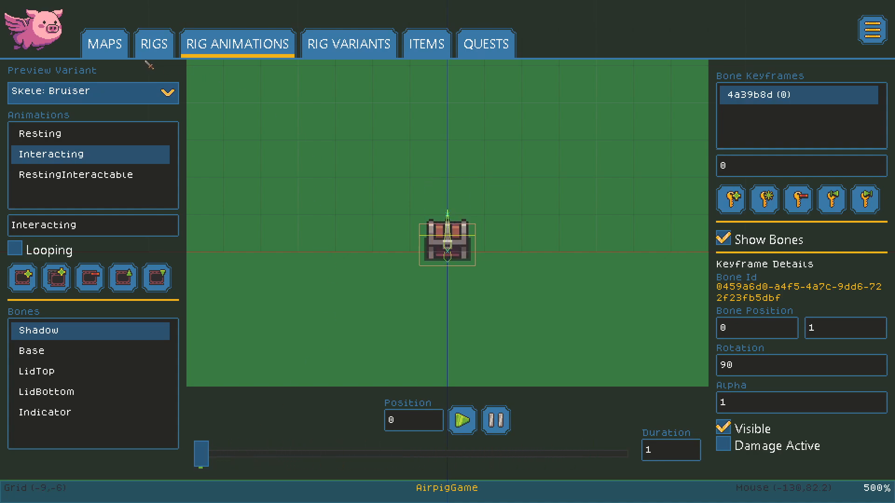
left_click(154, 49)
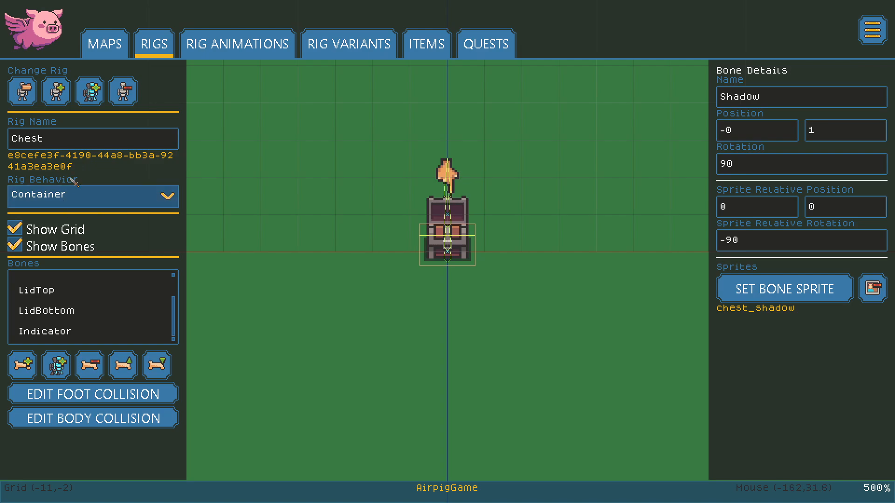
Step: Load the Home Interior map in place of Little Village and centre on the room
left_click(105, 44)
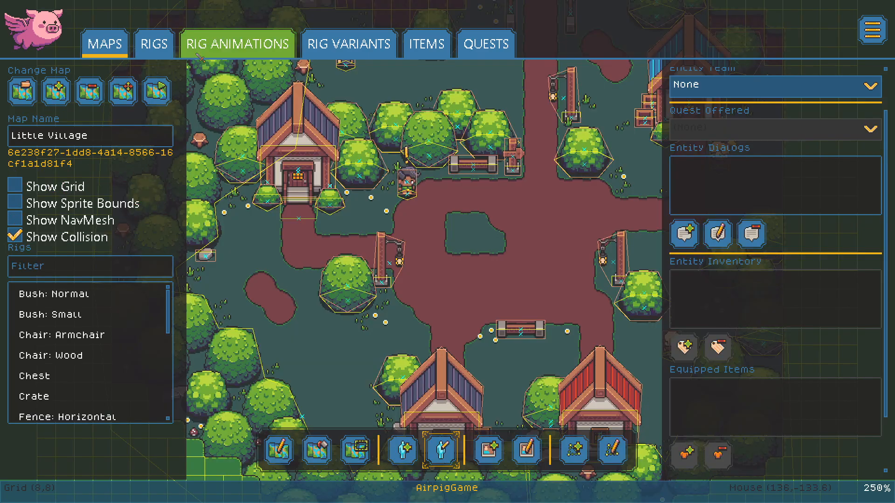
scroll(555, 288, "down", 3)
middle_click_drag(575, 195, 502, 298)
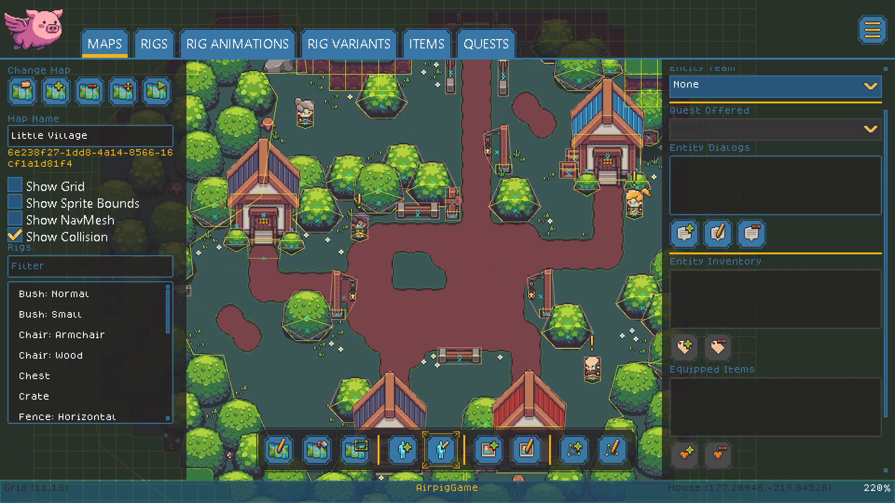
left_click(37, 100)
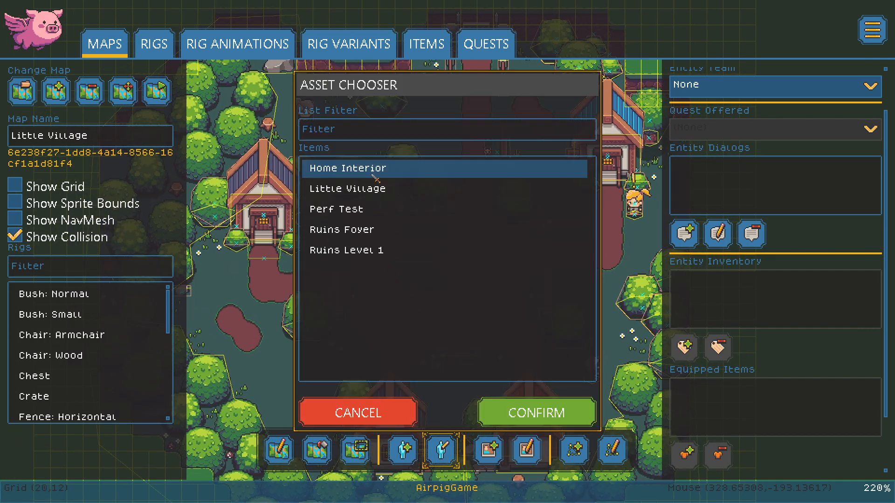
left_click(536, 413)
scroll(583, 261, "up", 6)
middle_click_drag(509, 253, 596, 398)
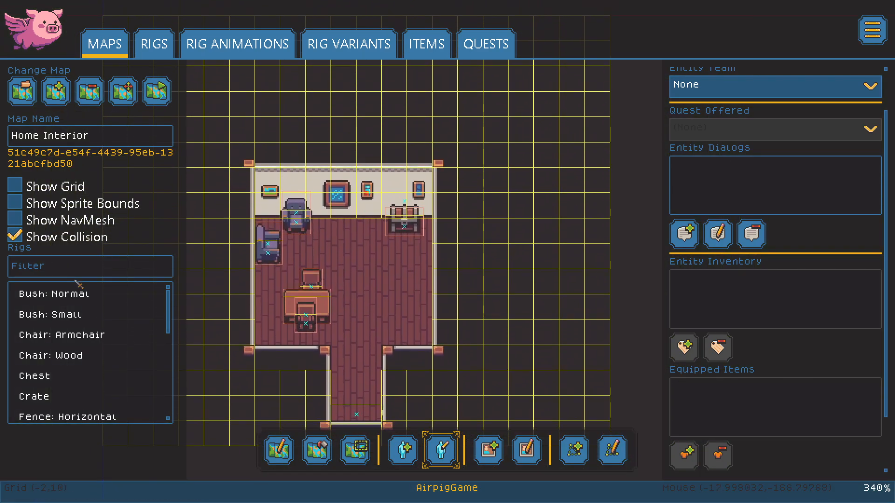
Step: Hide collision and review the chest's inventory: Woodsman Hat, Pants, Vest, Training Sword
left_click(14, 237)
scroll(387, 208, "up", 4)
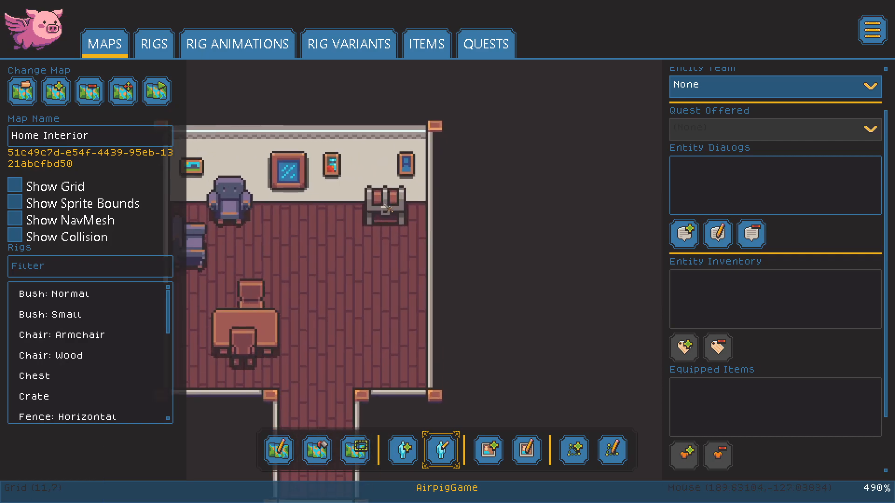
left_click(387, 209)
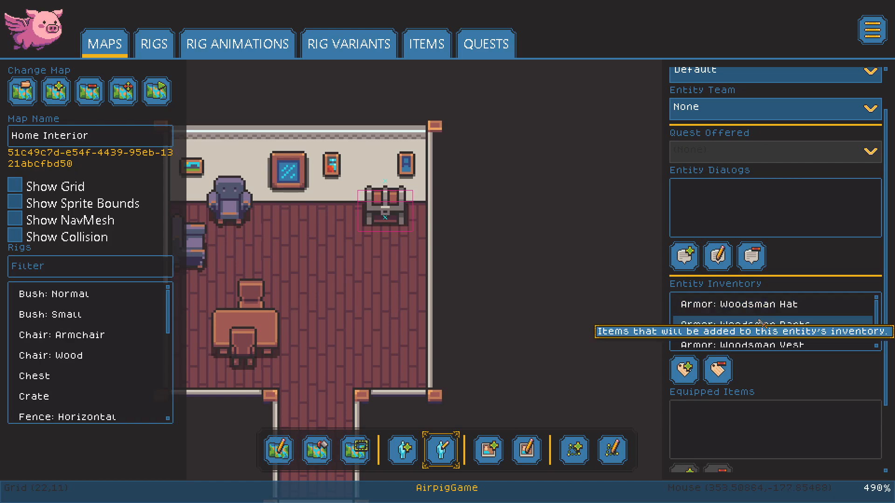
scroll(763, 323, "down", 2)
scroll(770, 333, "down", 1)
scroll(767, 330, "down", 2)
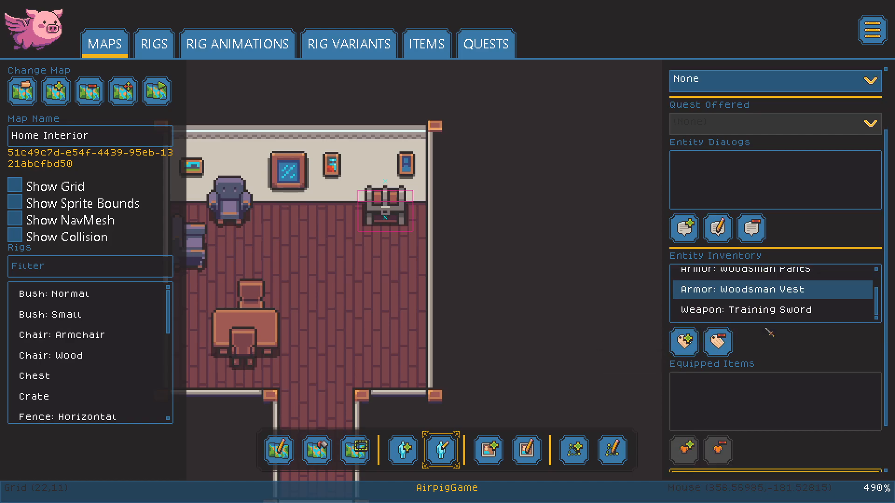
scroll(746, 336, "up", 5)
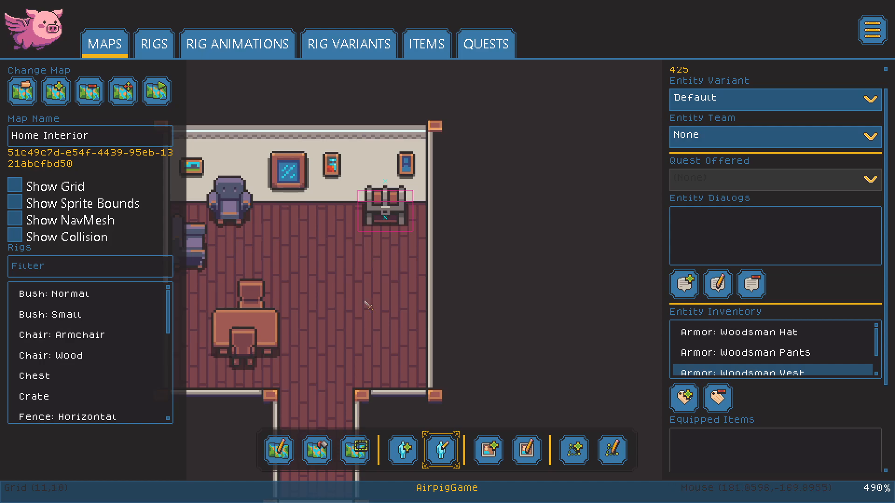
scroll(346, 271, "up", 1)
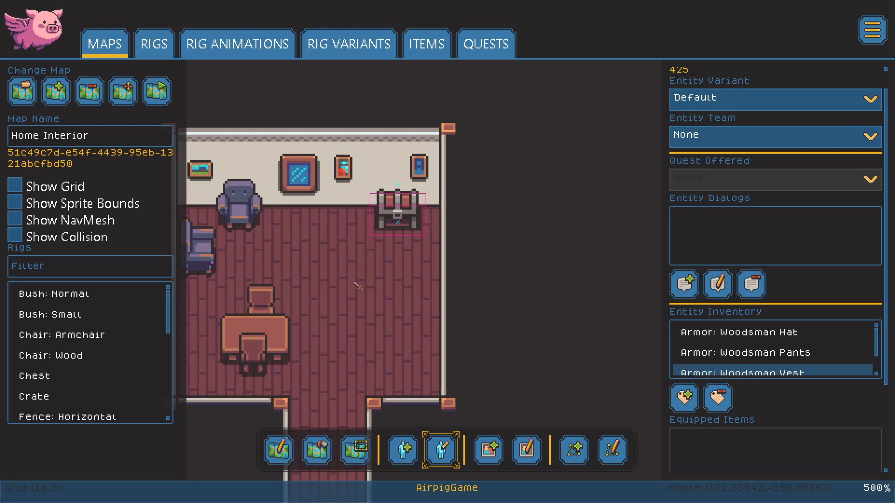
scroll(364, 293, "down", 1)
scroll(366, 307, "down", 4)
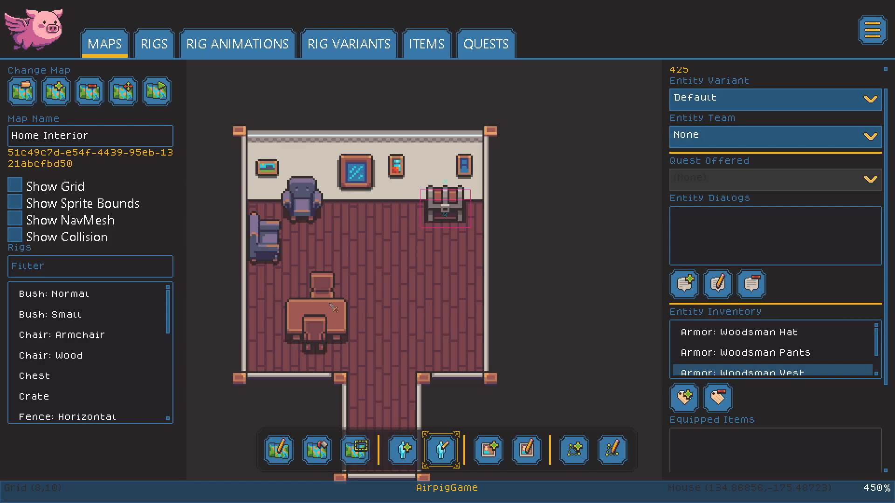
Step: Inspect the wooden chair, the table and the back-wall armchair
left_click(333, 315)
left_click(344, 313)
mouse_move(301, 206)
left_mouse_down()
mouse_move(356, 215)
mouse_move(322, 219)
mouse_move(299, 205)
mouse_move(307, 203)
left_mouse_up()
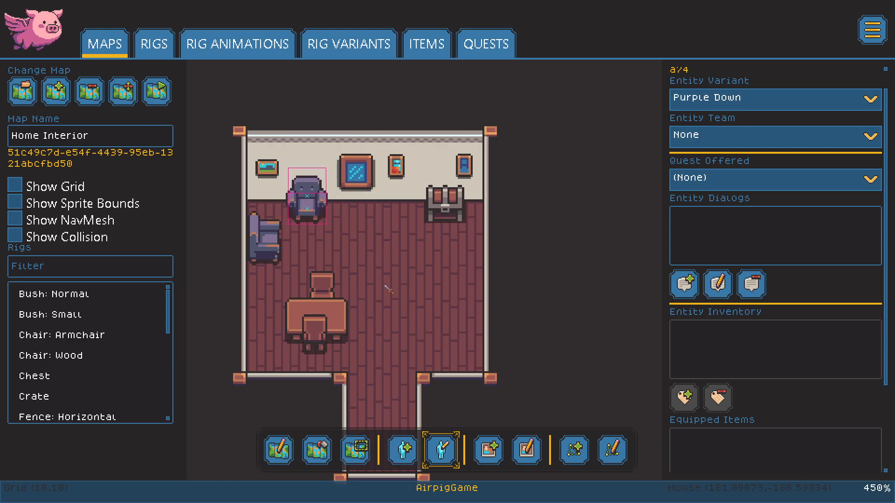
Step: Change the left-wall armchair to the Red Right variant and nudge it into place
left_click(254, 258)
mouse_move(265, 253)
left_mouse_down()
mouse_move(326, 255)
mouse_move(396, 279)
mouse_move(407, 300)
mouse_move(472, 275)
mouse_move(291, 252)
mouse_move(269, 263)
left_mouse_up()
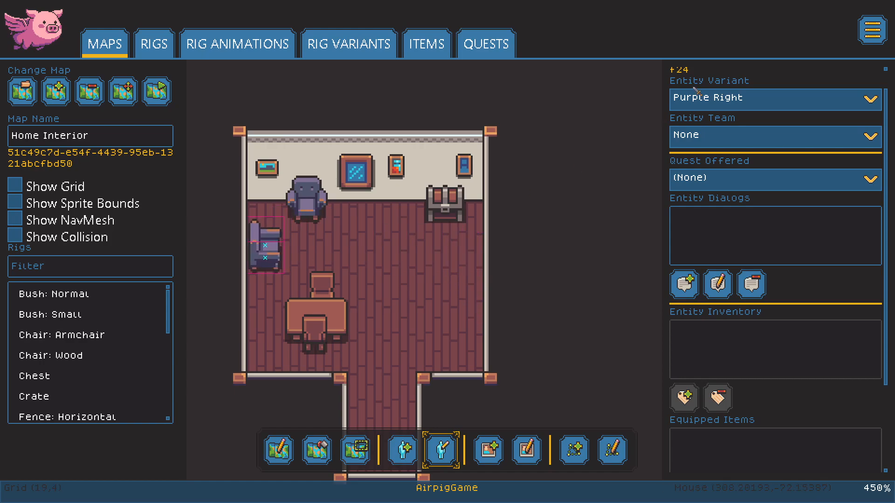
left_click(758, 105)
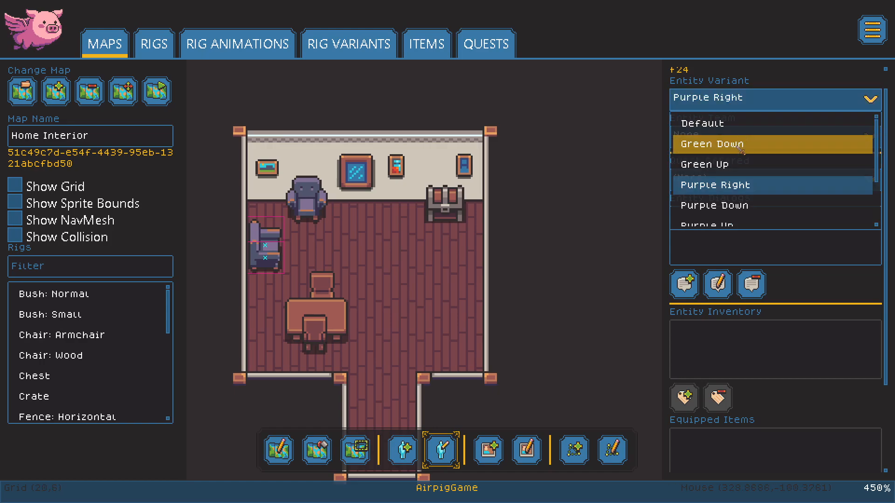
scroll(768, 192, "down", 2)
left_click(727, 176)
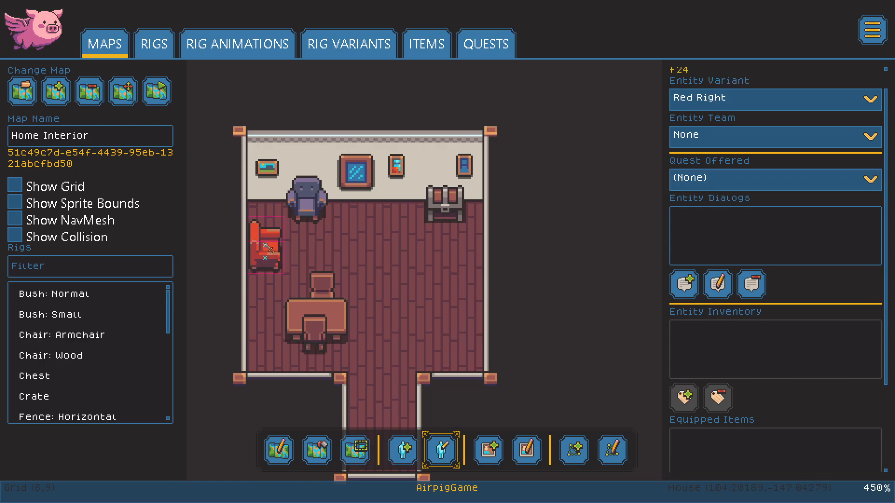
left_click_drag(268, 248, 266, 242)
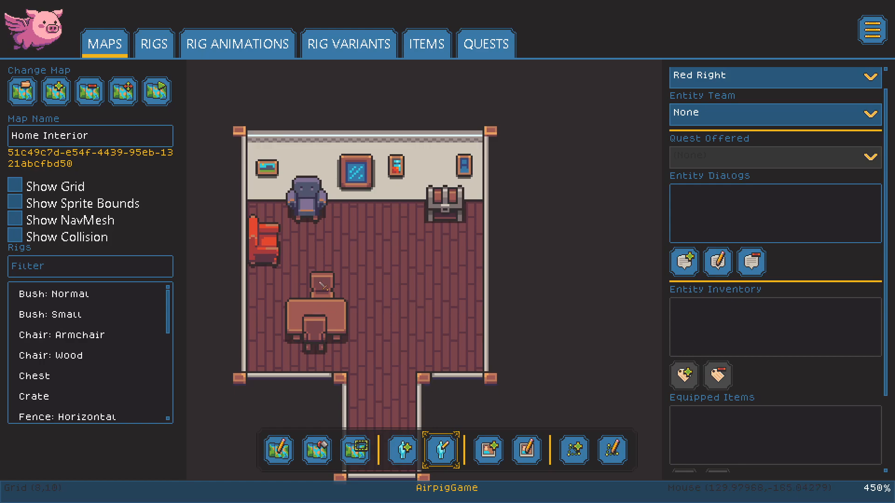
Step: Turn collision display back on over Home Interior and pan the map slightly
left_click(28, 238)
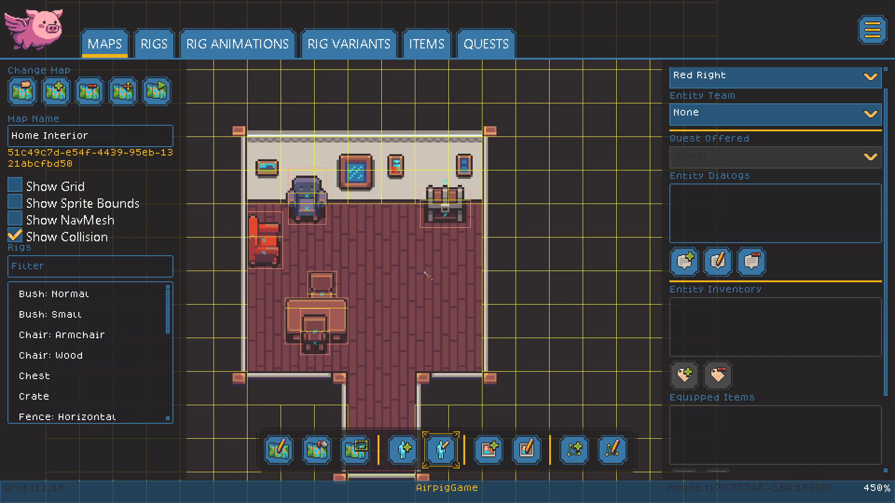
middle_click_drag(415, 274, 411, 275)
middle_click_drag(368, 290, 375, 287)
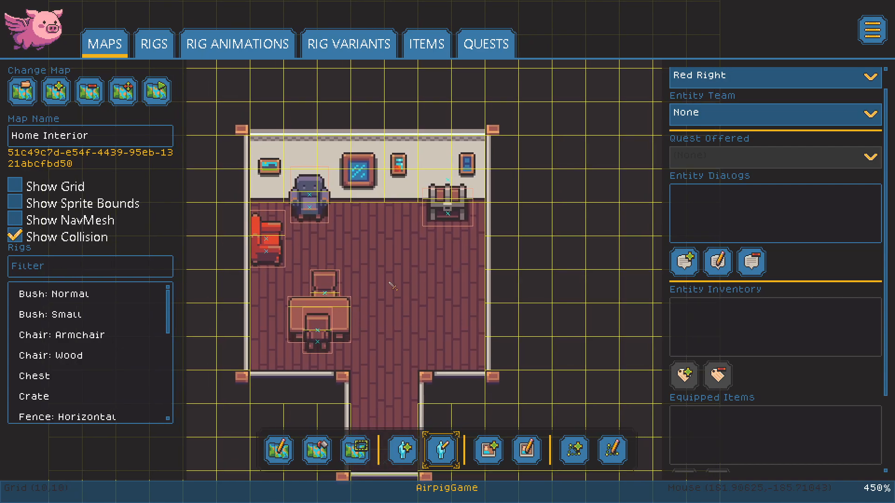